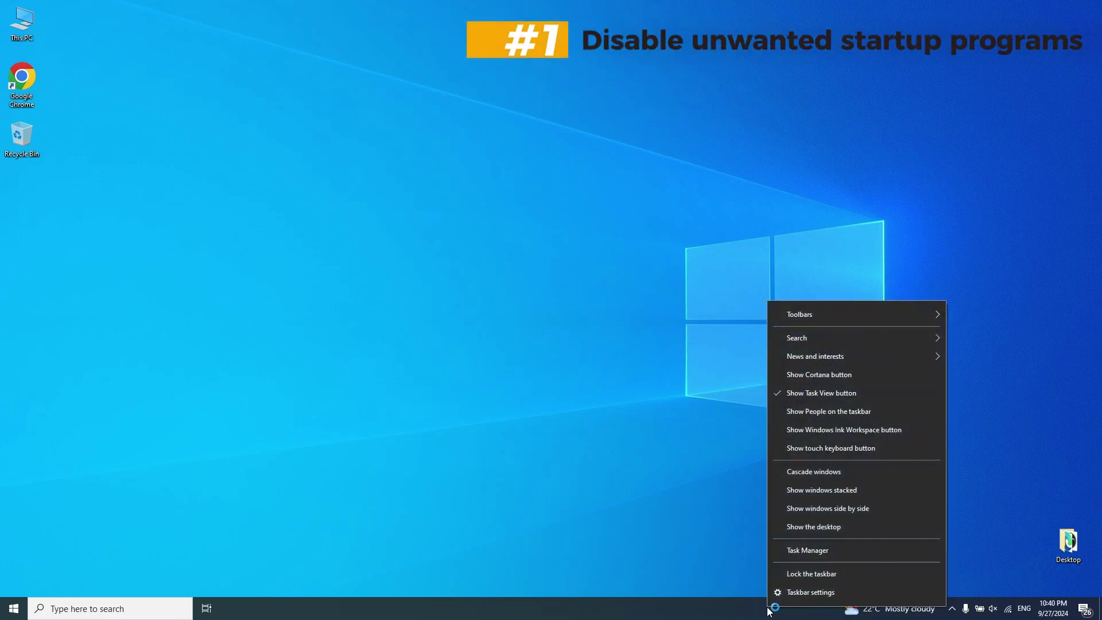
Open Task Manager from the taskbar to its Startup tab and select Adobe Creative Cloud
{"action": "left_click", "coordinate": [822, 555]}
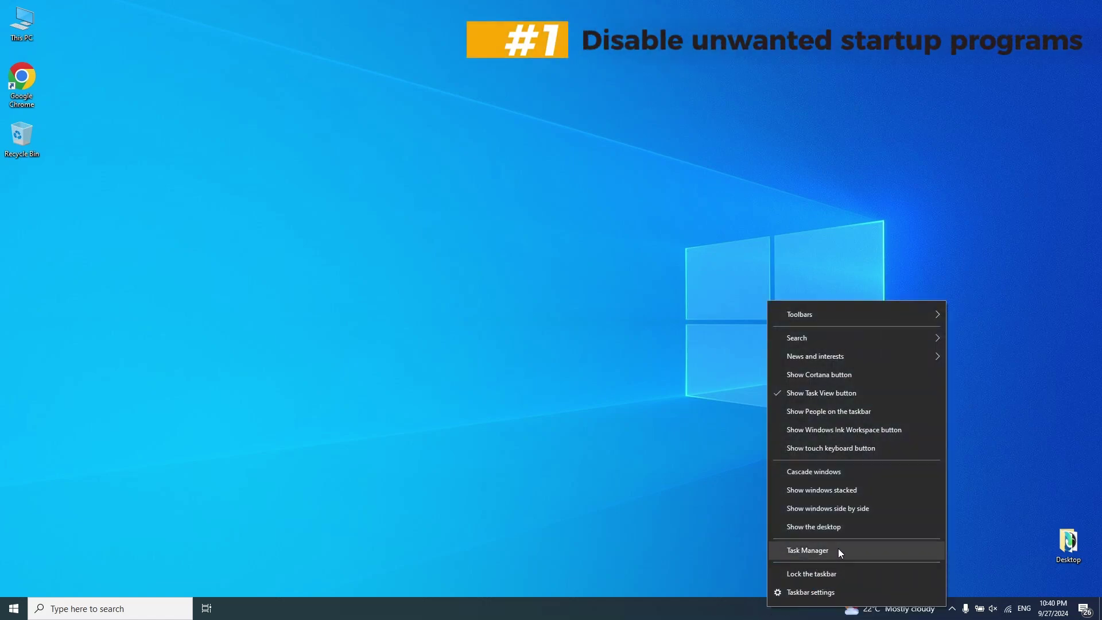
{"action": "left_click", "coordinate": [822, 552]}
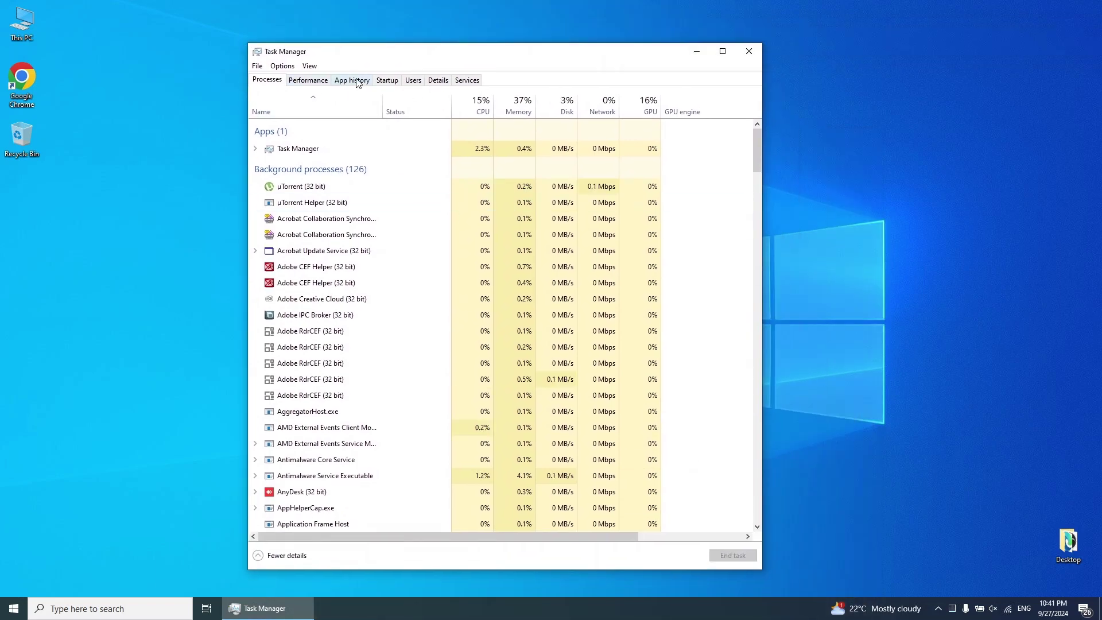
{"action": "left_click", "coordinate": [392, 85]}
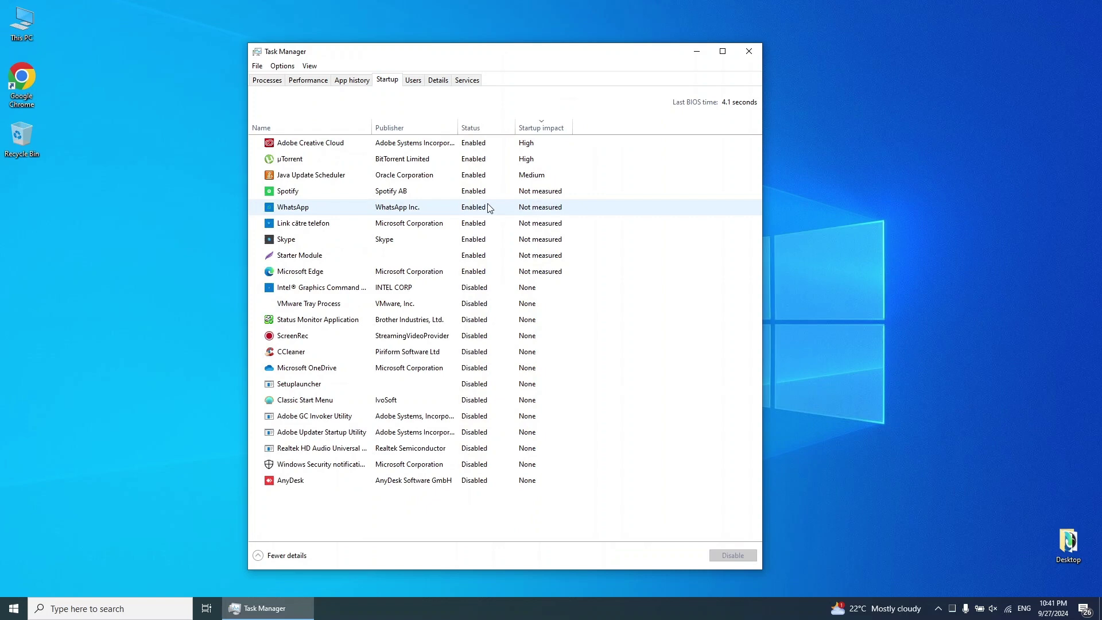
{"action": "left_click", "coordinate": [313, 143]}
{"action": "left_click", "coordinate": [403, 163]}
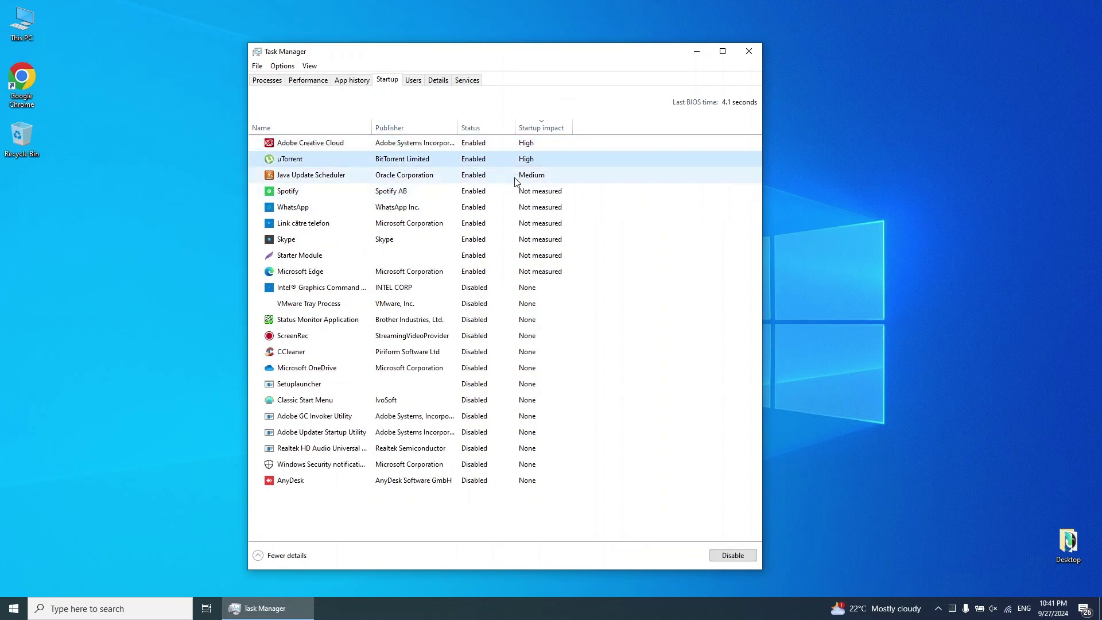
{"action": "left_click", "coordinate": [938, 609]}
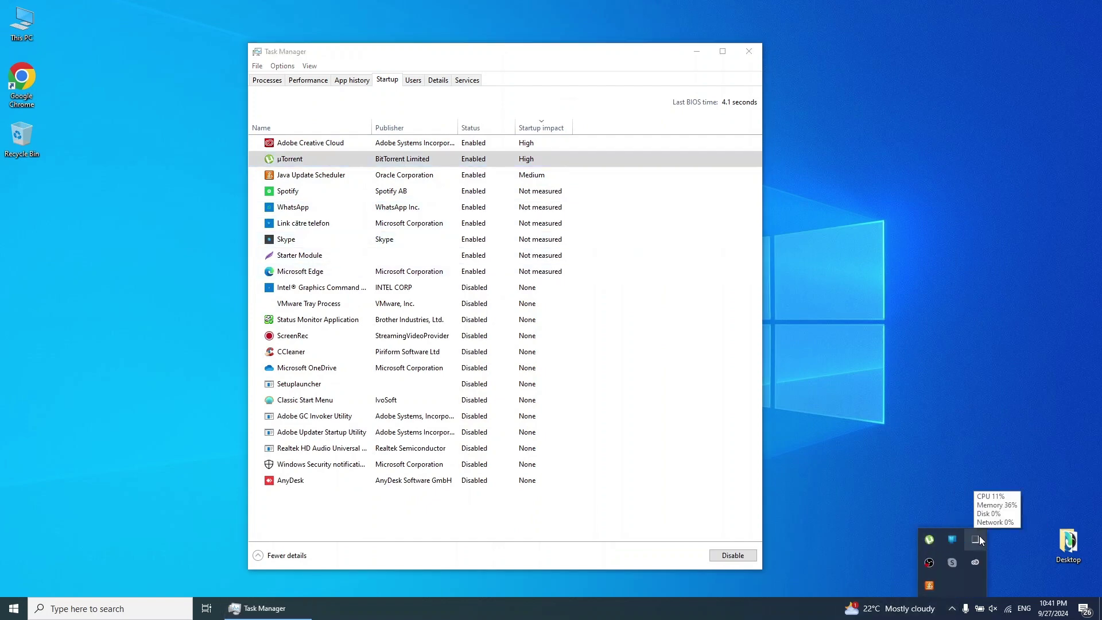
{"action": "left_click", "coordinate": [528, 145]}
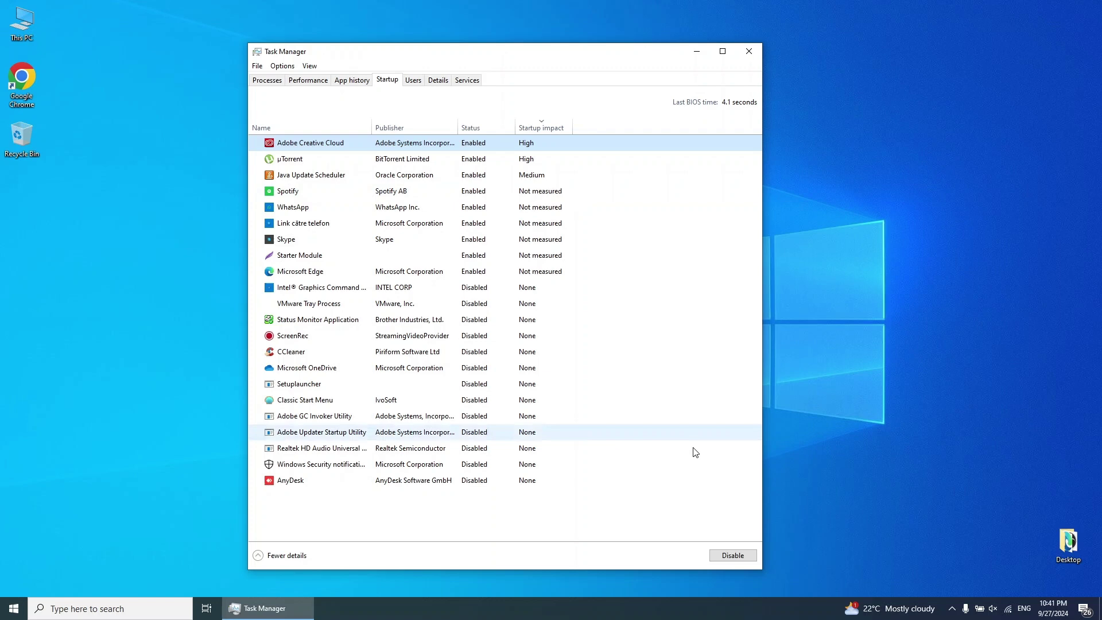
Disable Adobe Creative Cloud, µTorrent, Java Update Scheduler and Spotify at startup
{"action": "left_click", "coordinate": [735, 556]}
{"action": "key", "text": "Down"}
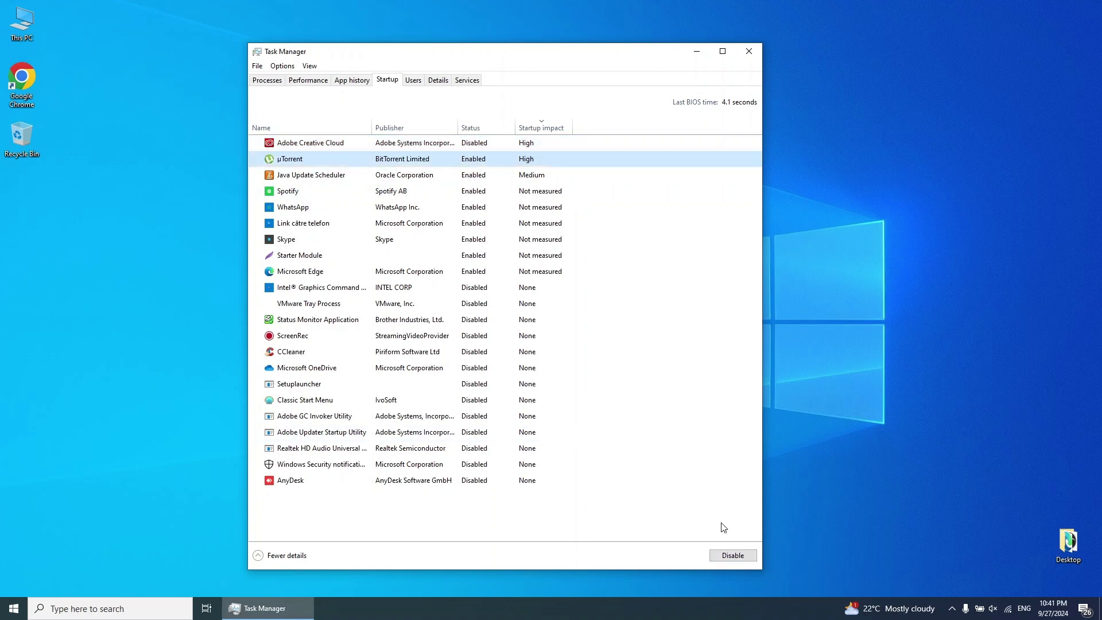
{"action": "left_click", "coordinate": [746, 559]}
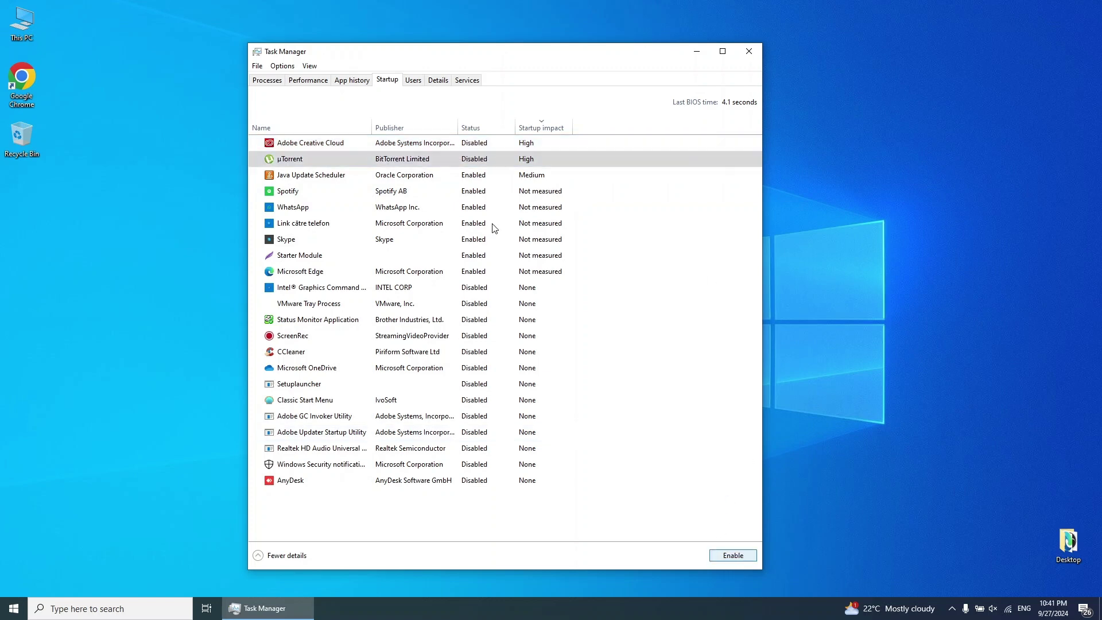
{"action": "key", "text": "Down"}
{"action": "left_click", "coordinate": [746, 560]}
{"action": "left_click", "coordinate": [462, 191]}
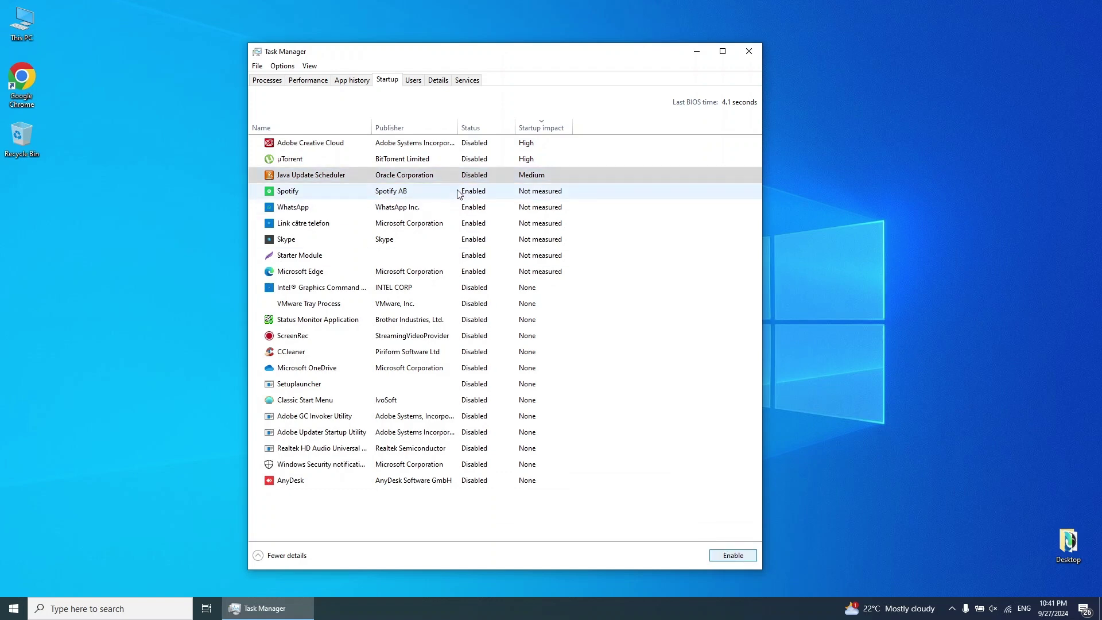
{"action": "left_click", "coordinate": [743, 558]}
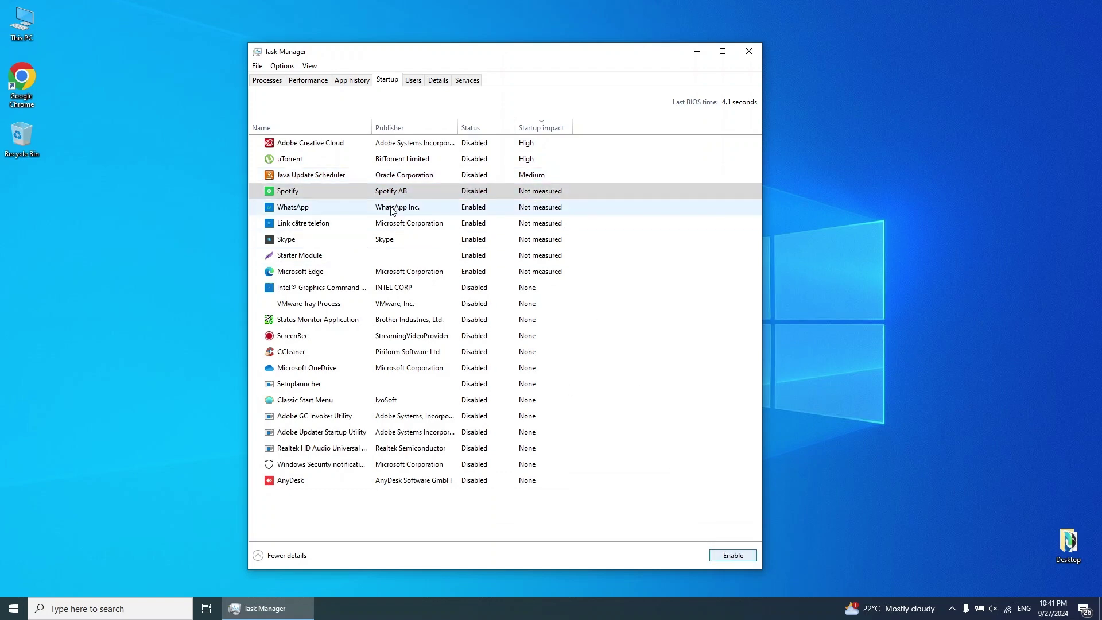
Disable WhatsApp, Link către telefon, Skype and Starter Module at startup
{"action": "left_click", "coordinate": [392, 208]}
{"action": "left_click", "coordinate": [731, 557]}
{"action": "left_click", "coordinate": [454, 224]}
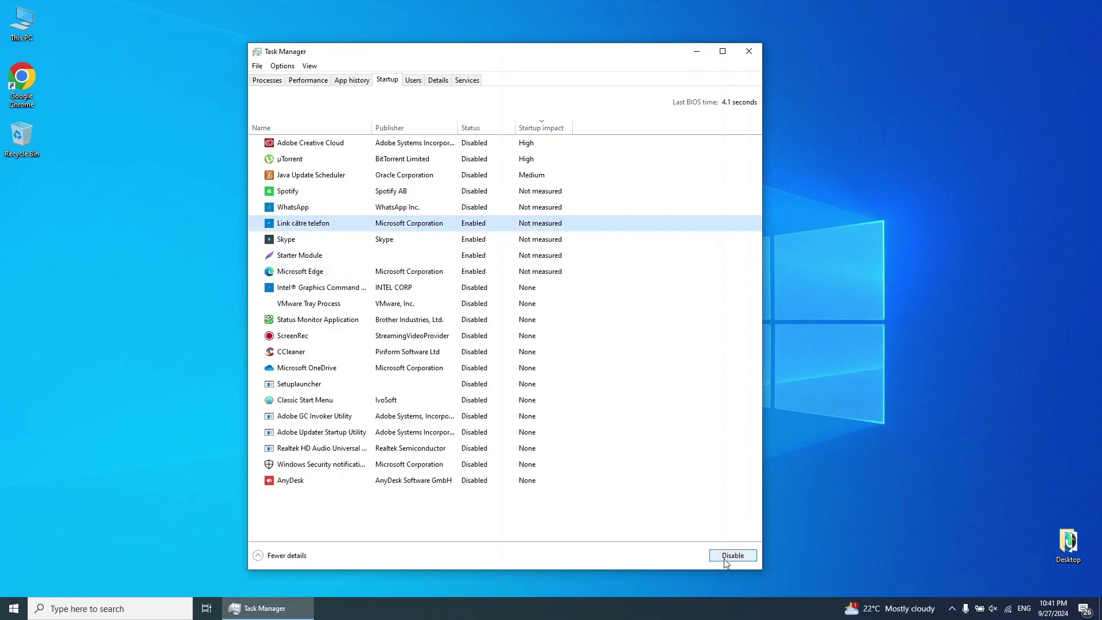
{"action": "left_click", "coordinate": [731, 556]}
{"action": "left_click", "coordinate": [418, 241]}
{"action": "left_click", "coordinate": [733, 555]}
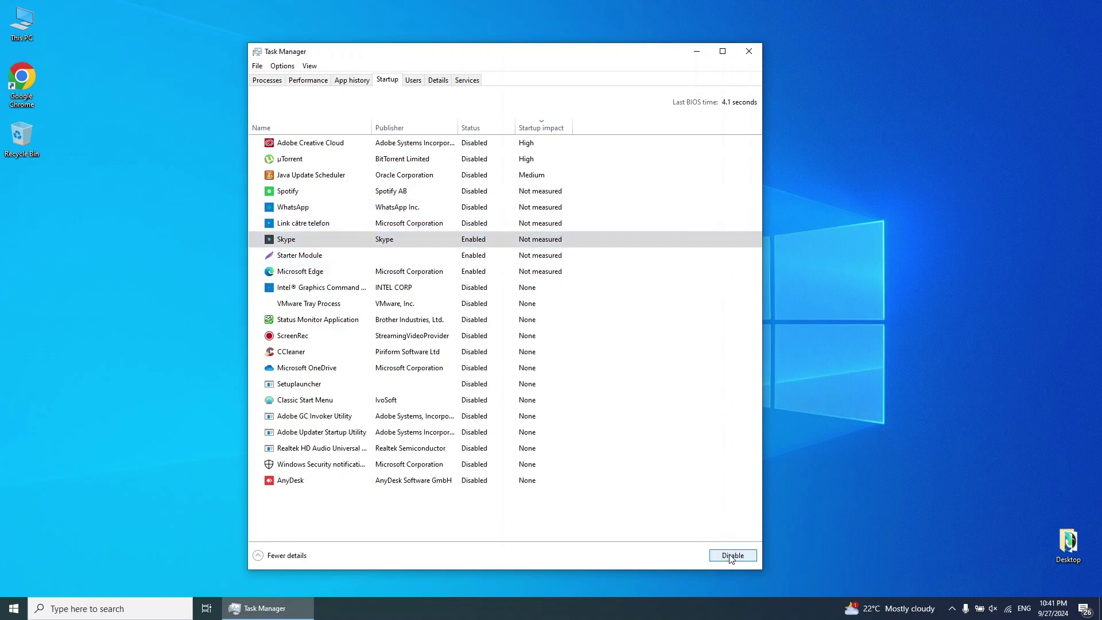
{"action": "left_click", "coordinate": [413, 256]}
{"action": "left_click", "coordinate": [733, 555]}
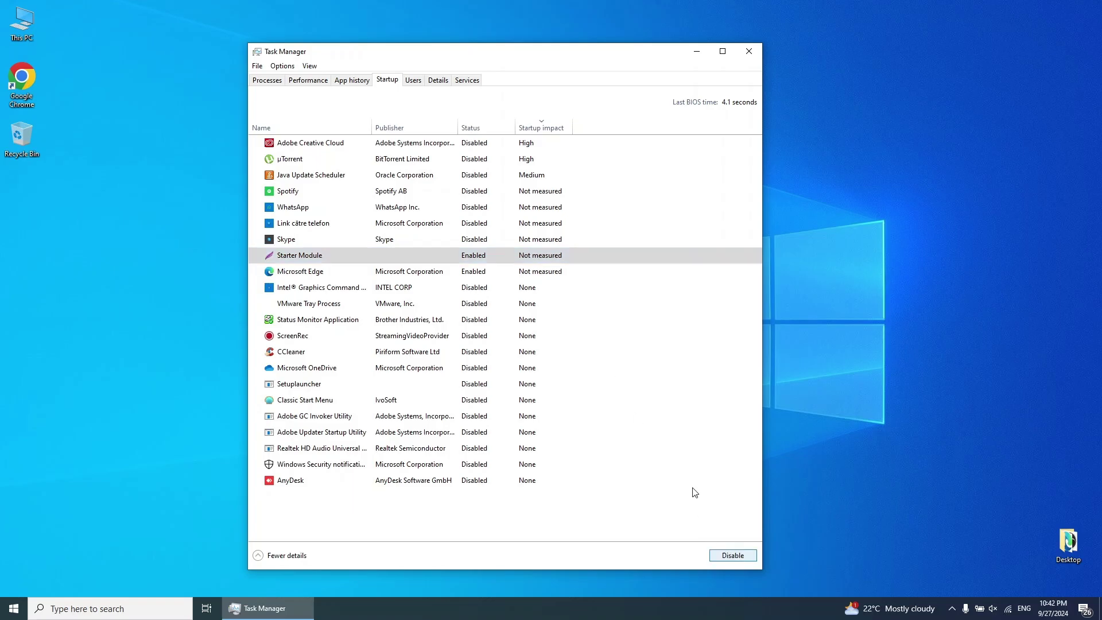
{"action": "left_click", "coordinate": [449, 272]}
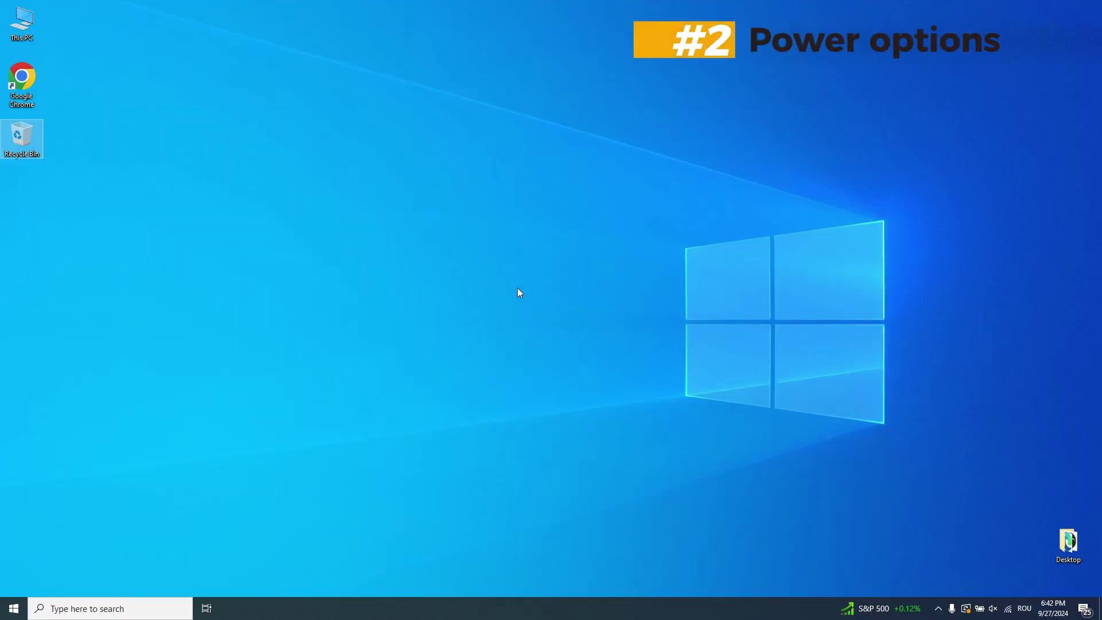
Find Power Options via a 'power o' search, try High performance, then reselect Balanced
{"action": "left_click", "coordinate": [95, 612]}
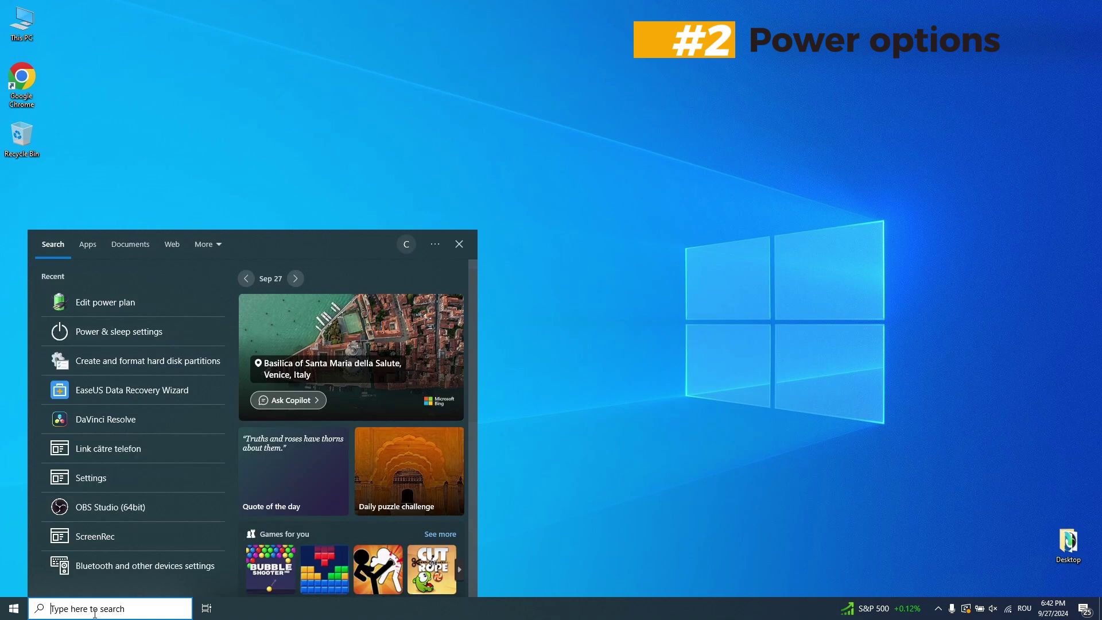
{"action": "type", "text": "power"}
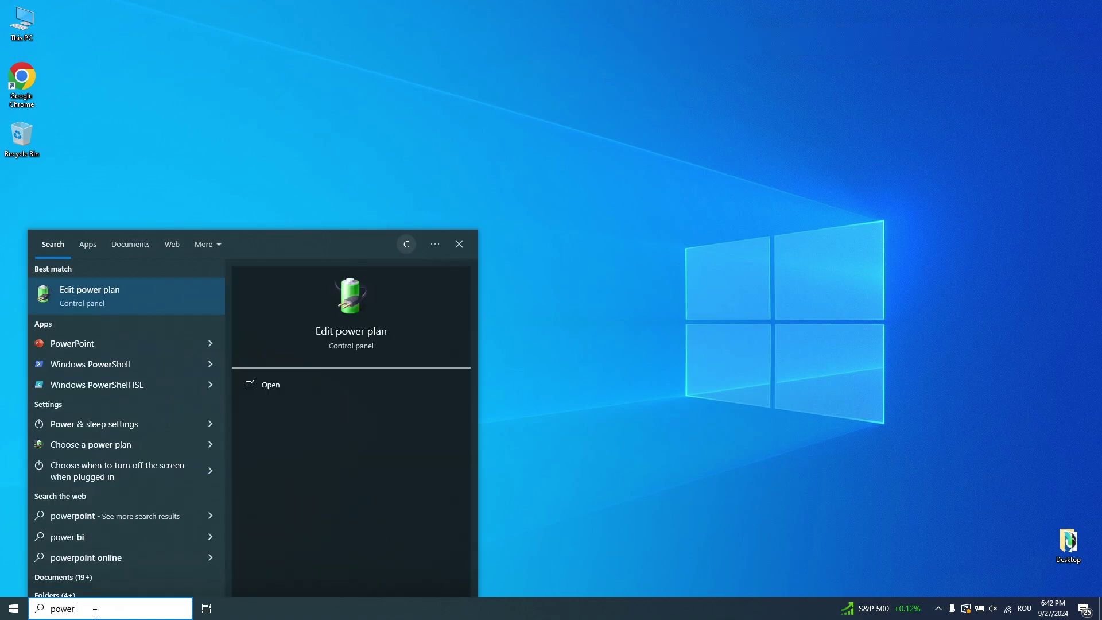
{"action": "type", "text": " o"}
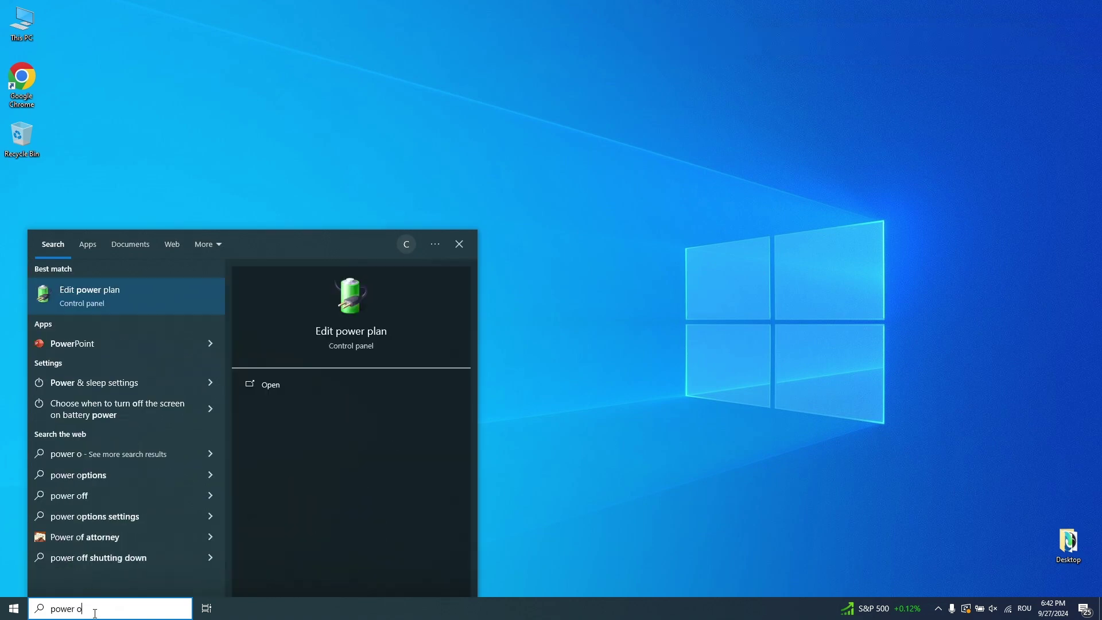
{"action": "left_click", "coordinate": [86, 291]}
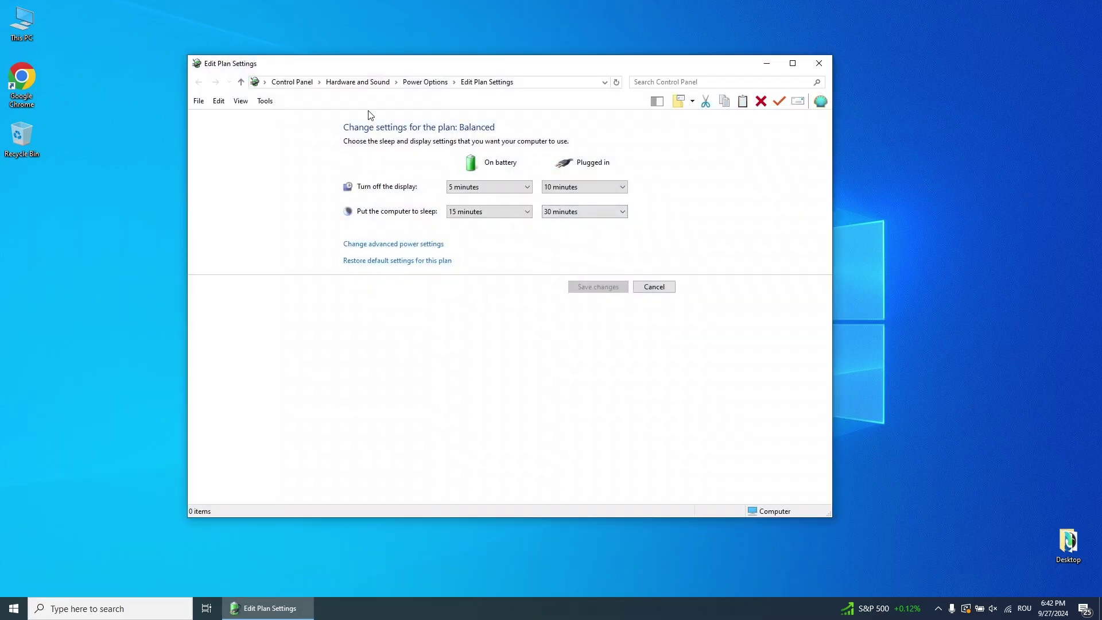
{"action": "left_click", "coordinate": [425, 81]}
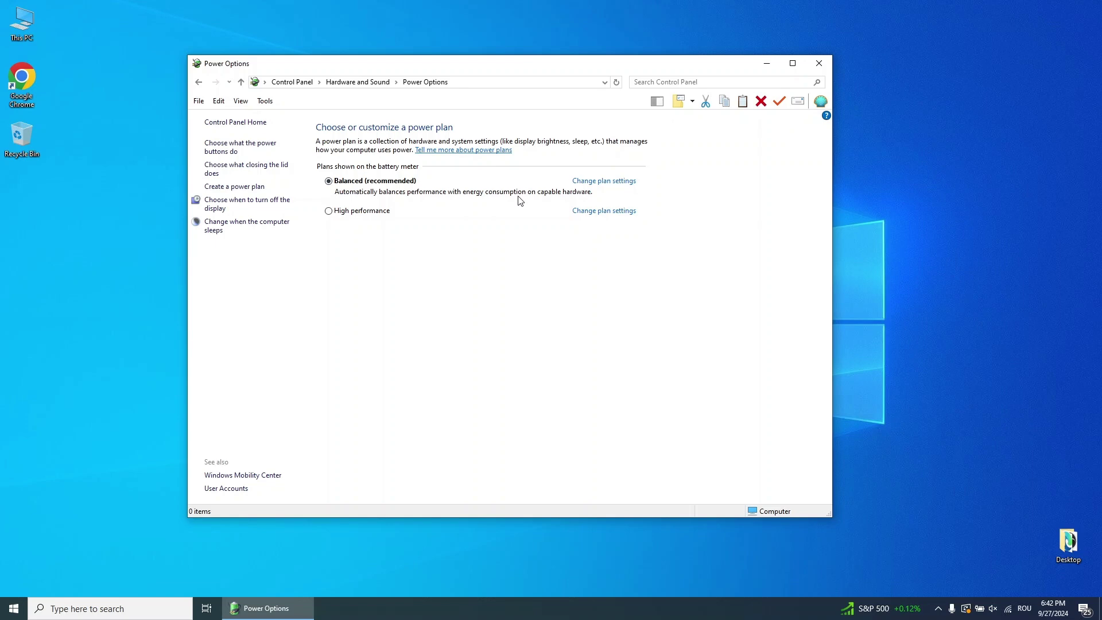
{"action": "left_click", "coordinate": [329, 211]}
{"action": "left_click", "coordinate": [329, 182]}
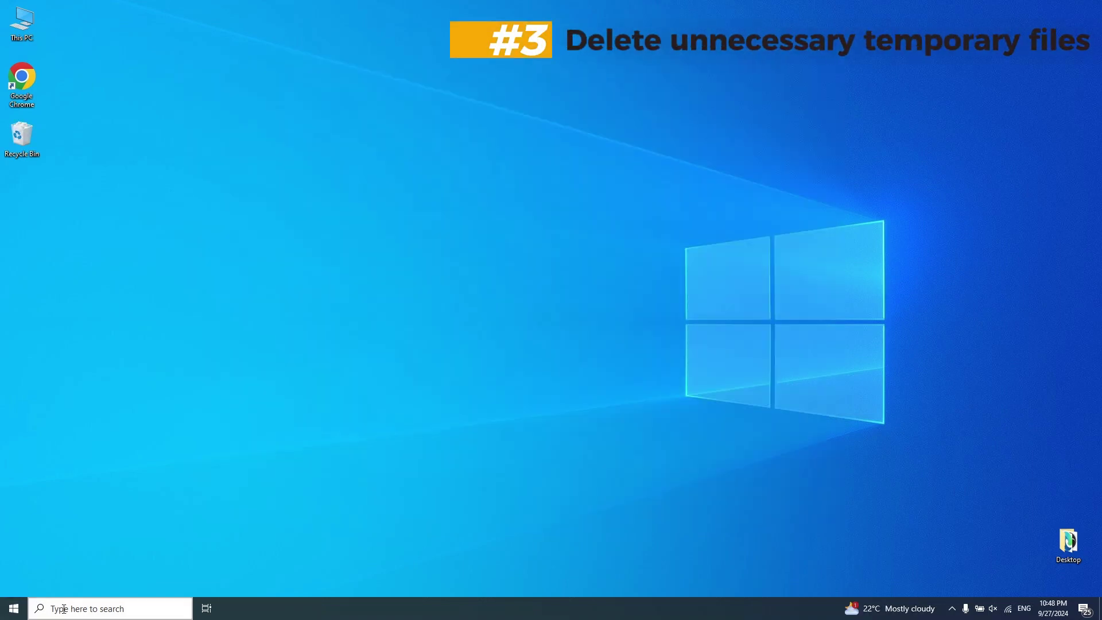
Open the %temp% folder in File Explorer
{"action": "left_click", "coordinate": [63, 609]}
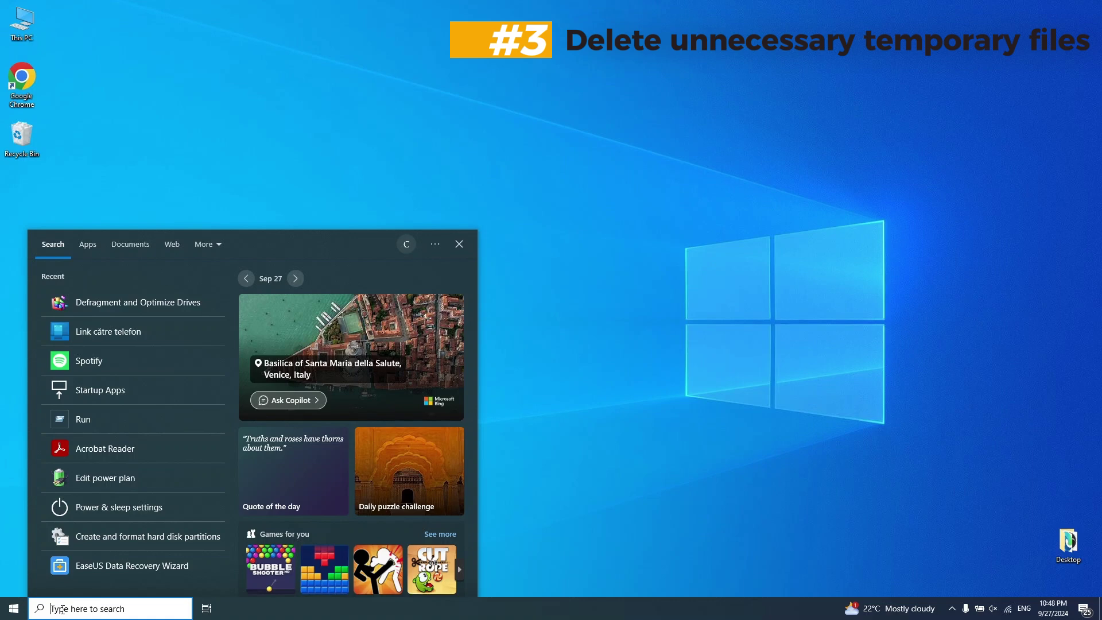
{"action": "type", "text": "%tem"}
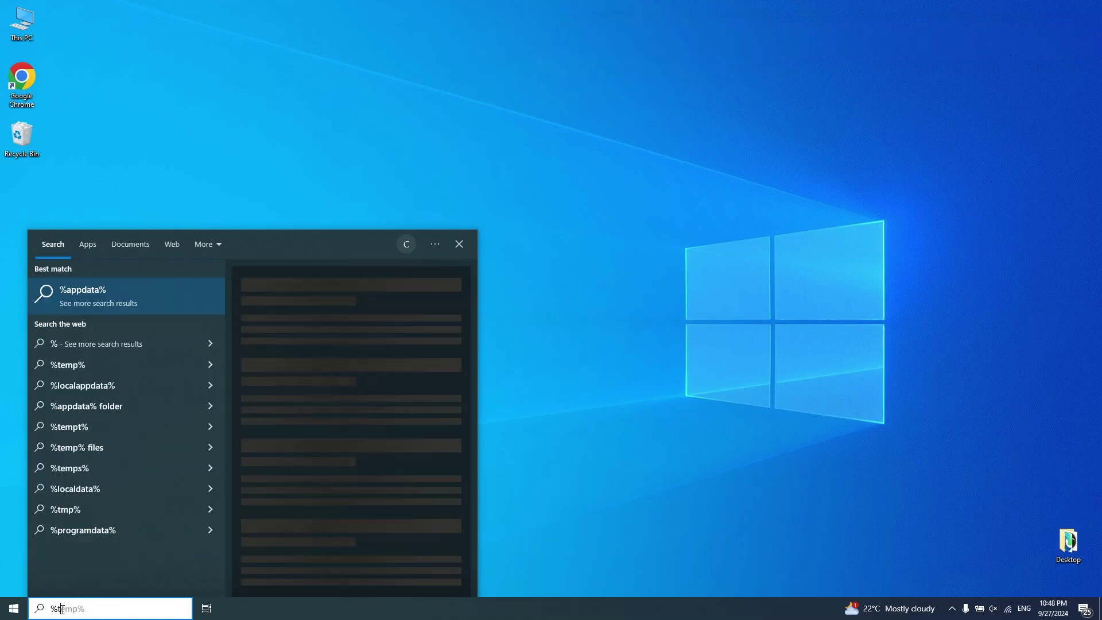
{"action": "type", "text": "p"}
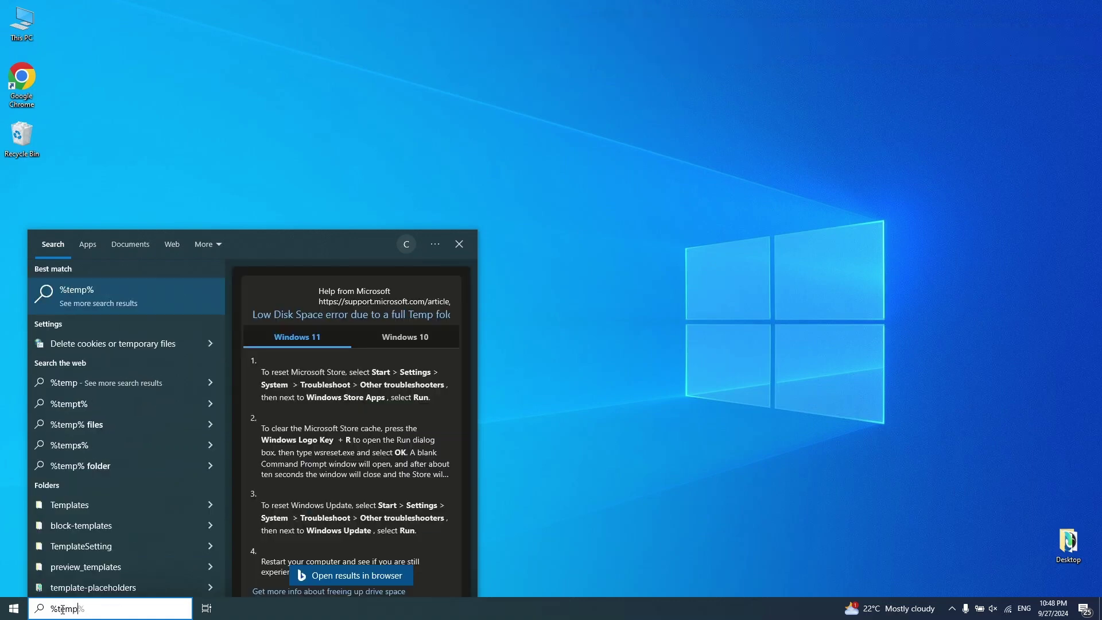
{"action": "type", "text": "%"}
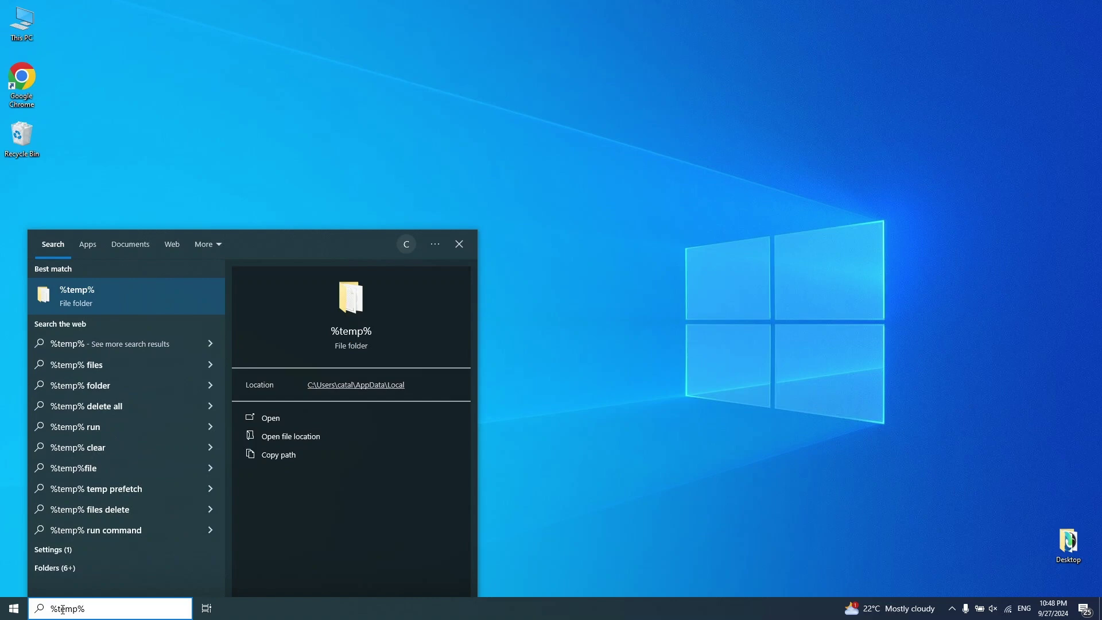
{"action": "key", "text": "Return"}
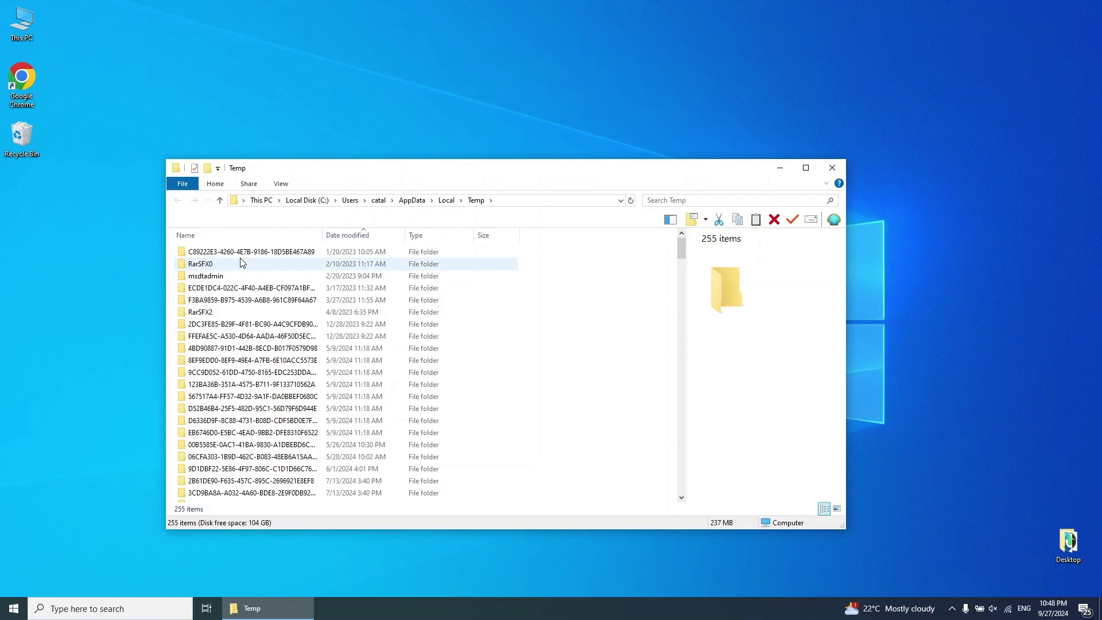
{"action": "scroll", "coordinate": [242, 262], "scroll_direction": "down", "scroll_amount": 4}
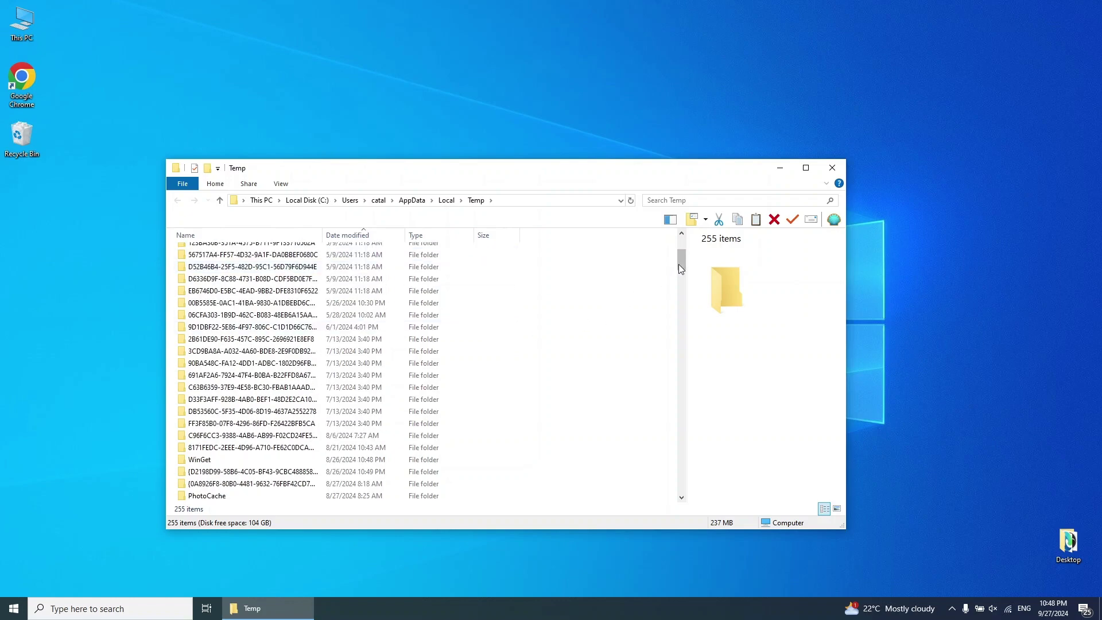
{"action": "left_click_drag", "start_coordinate": [679, 268], "coordinate": [679, 238]}
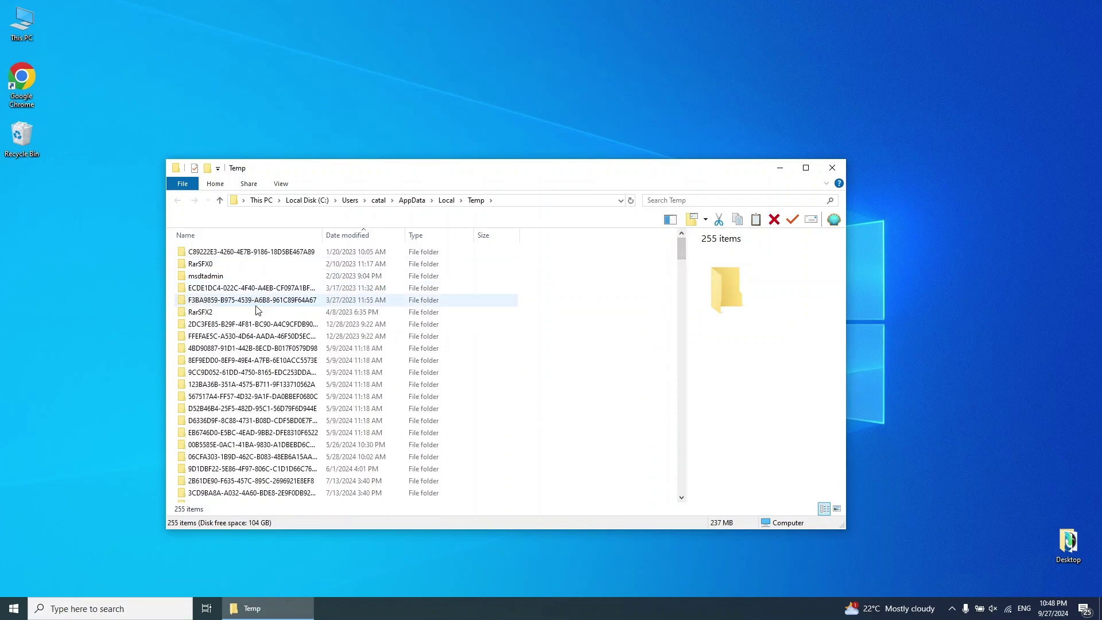
Delete everything in the Temp folder, skipping the files still in use
{"action": "left_click", "coordinate": [256, 306]}
{"action": "key", "text": "ctrl+a"}
{"action": "right_click", "coordinate": [256, 306]}
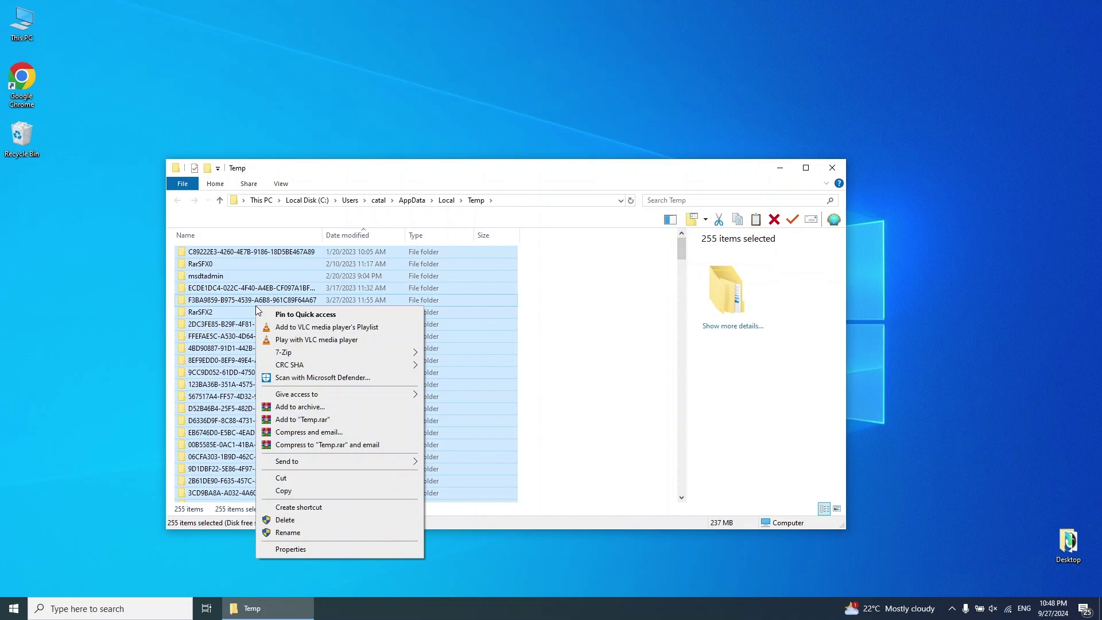
{"action": "left_click", "coordinate": [304, 520]}
{"action": "left_click", "coordinate": [309, 269]}
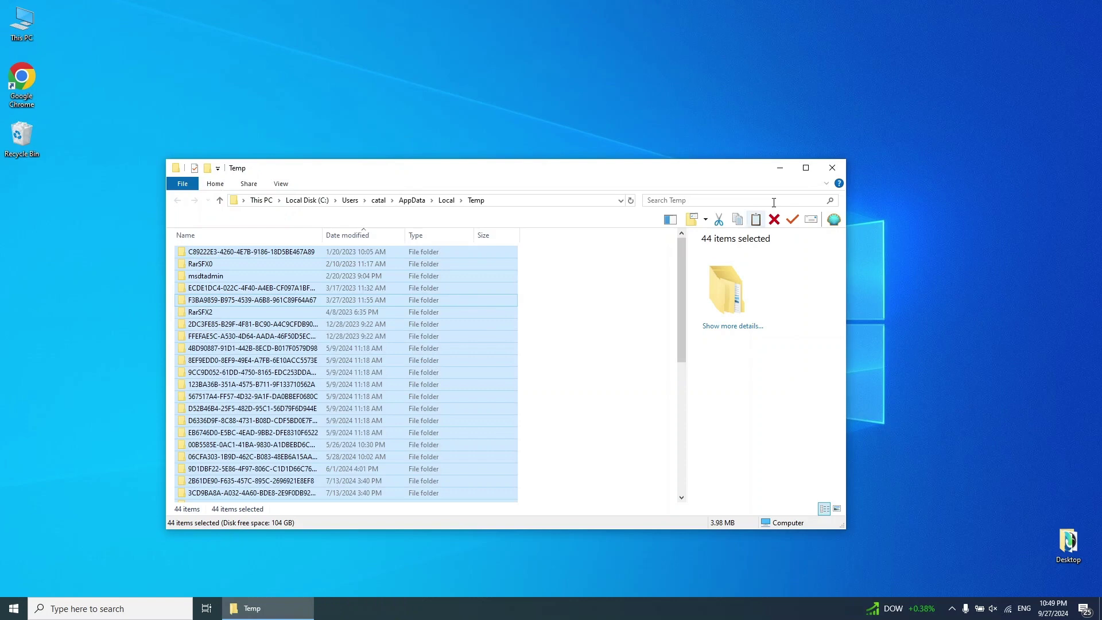
{"action": "scroll", "coordinate": [427, 342], "scroll_direction": "down", "scroll_amount": 3}
Optimize drive C: in Defragment and Optimize Drives, then close the tool
{"action": "scroll", "coordinate": [516, 350], "scroll_direction": "up", "scroll_amount": 3}
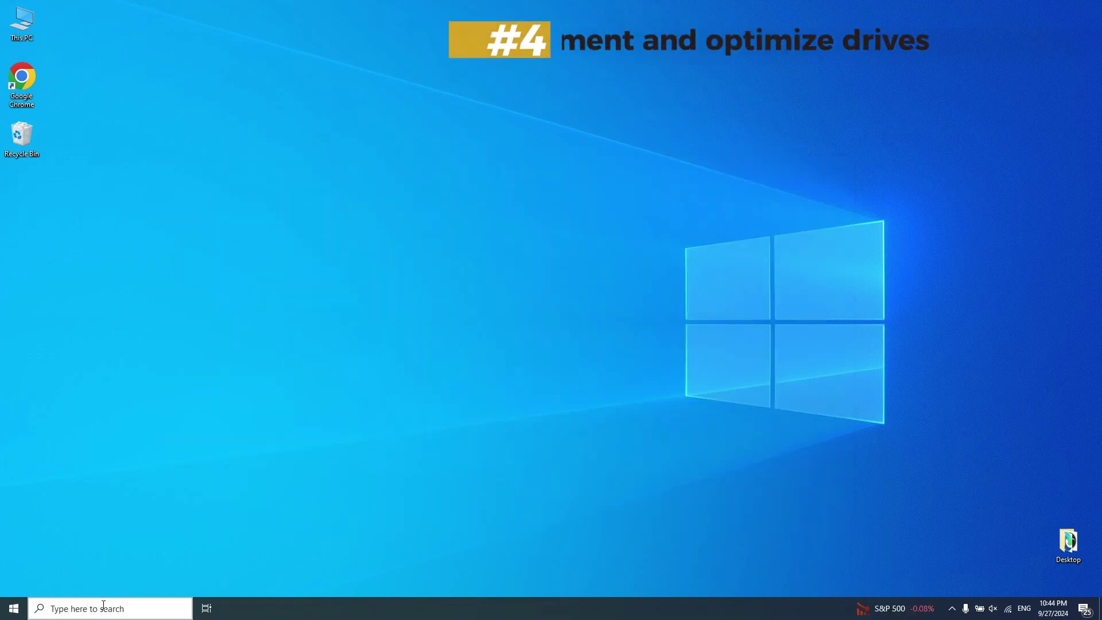
{"action": "left_click", "coordinate": [104, 607]}
{"action": "type", "text": "Defr"}
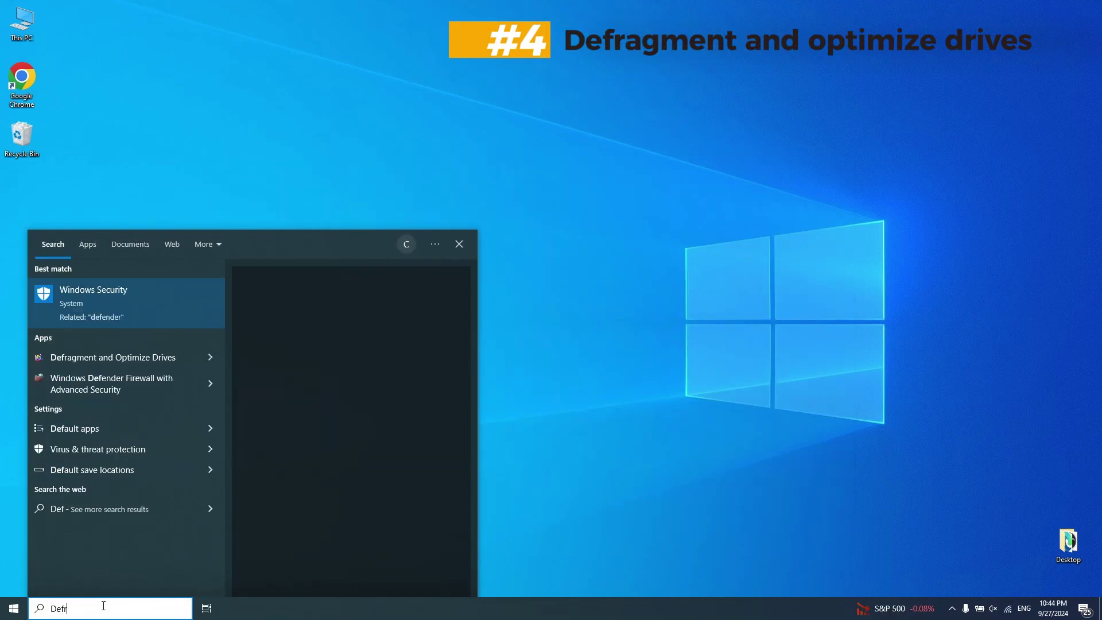
{"action": "type", "text": "a"}
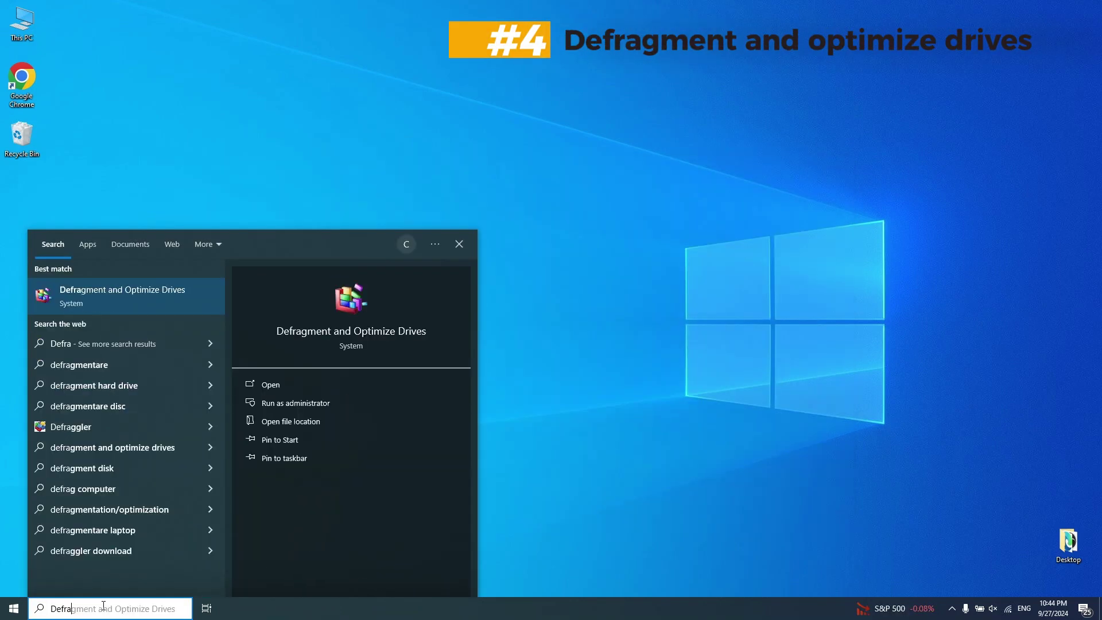
{"action": "left_click", "coordinate": [163, 298]}
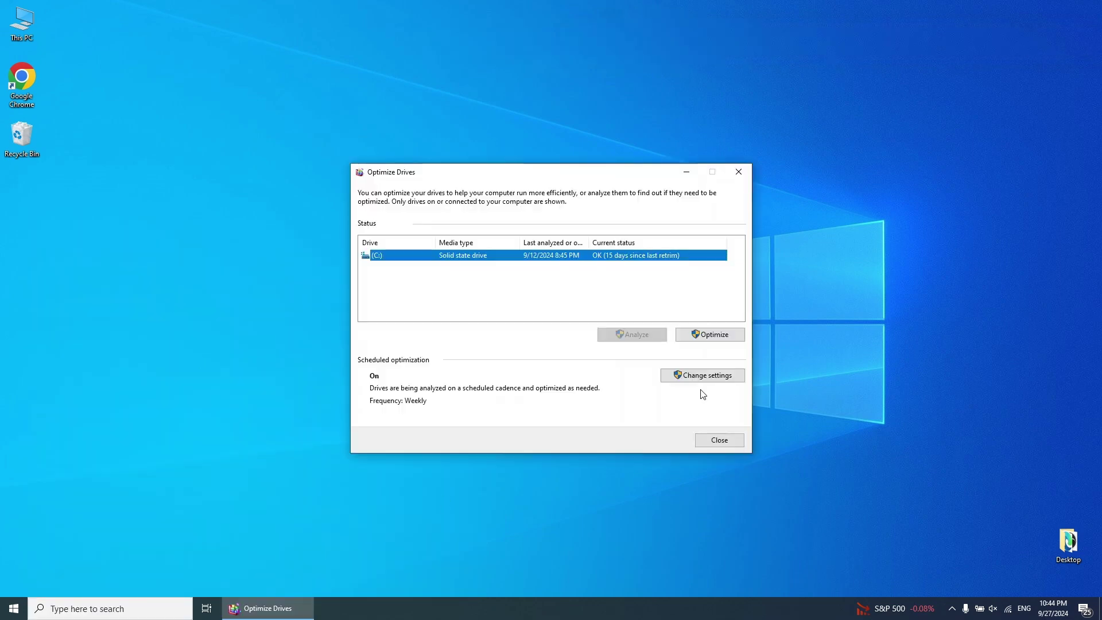
{"action": "left_click", "coordinate": [717, 337]}
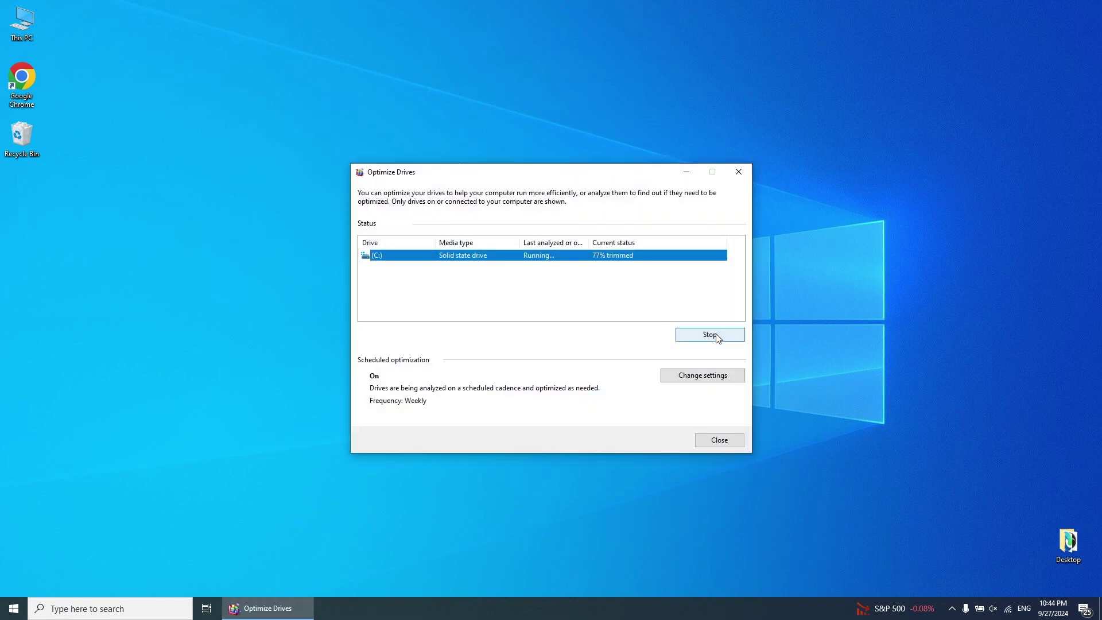
{"action": "left_click", "coordinate": [720, 441]}
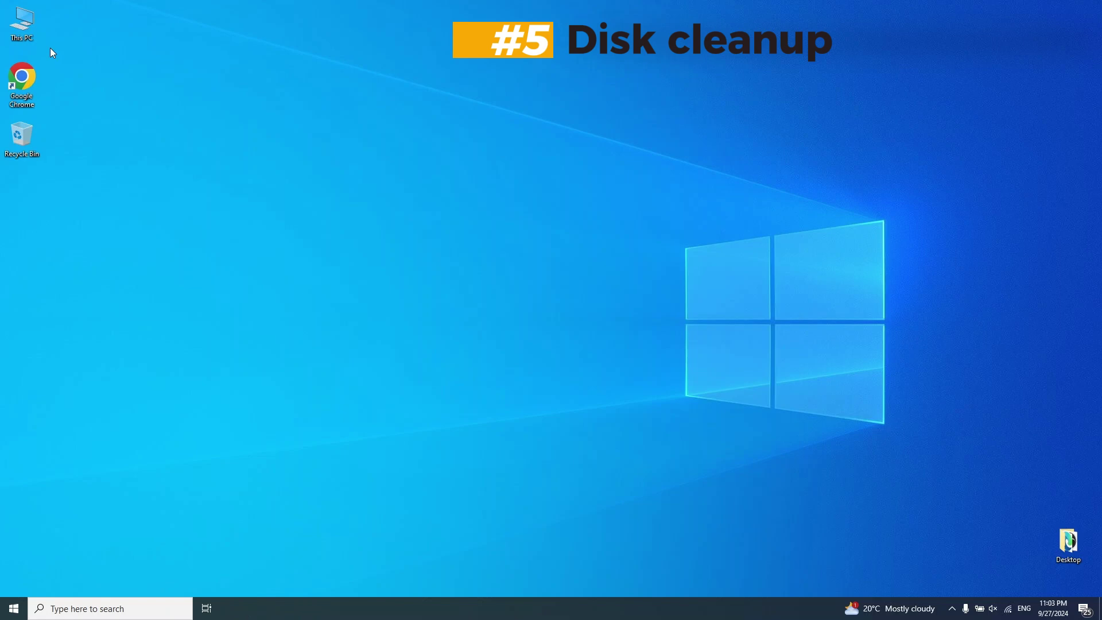
Open Local Disk (C:) properties from This PC and start Disk Cleanup
{"action": "double_click", "coordinate": [28, 26]}
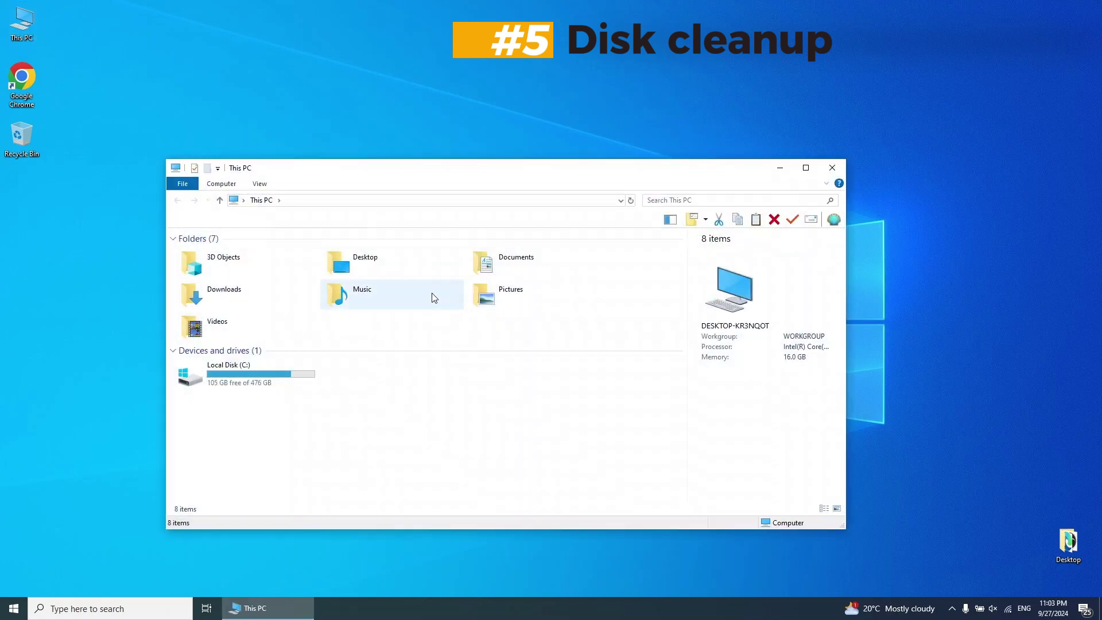
{"action": "right_click", "coordinate": [266, 379]}
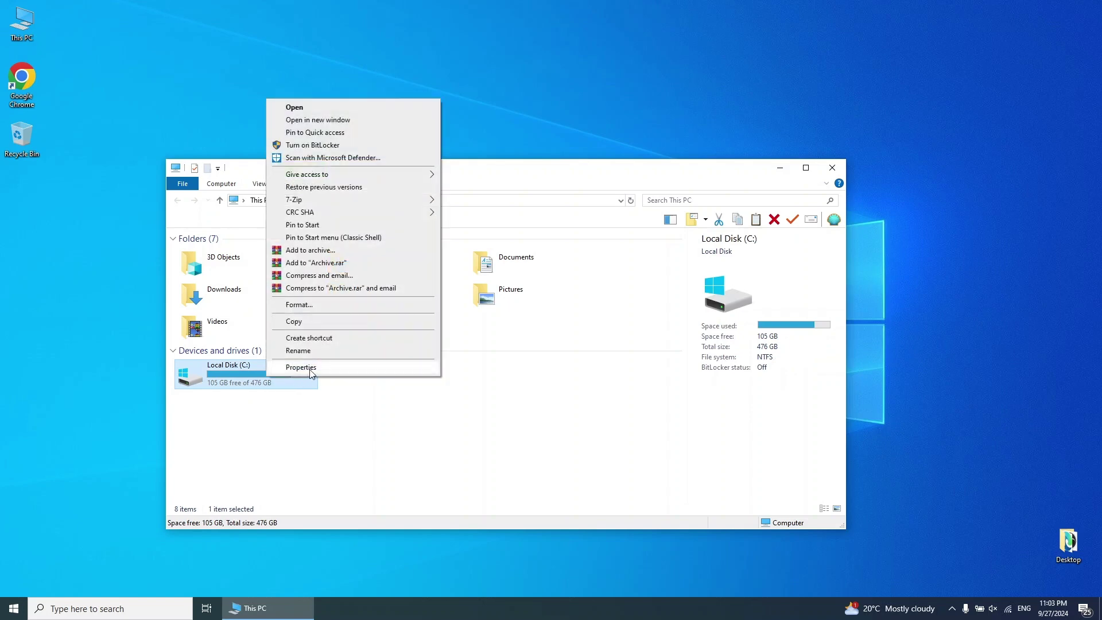
{"action": "left_click", "coordinate": [301, 368]}
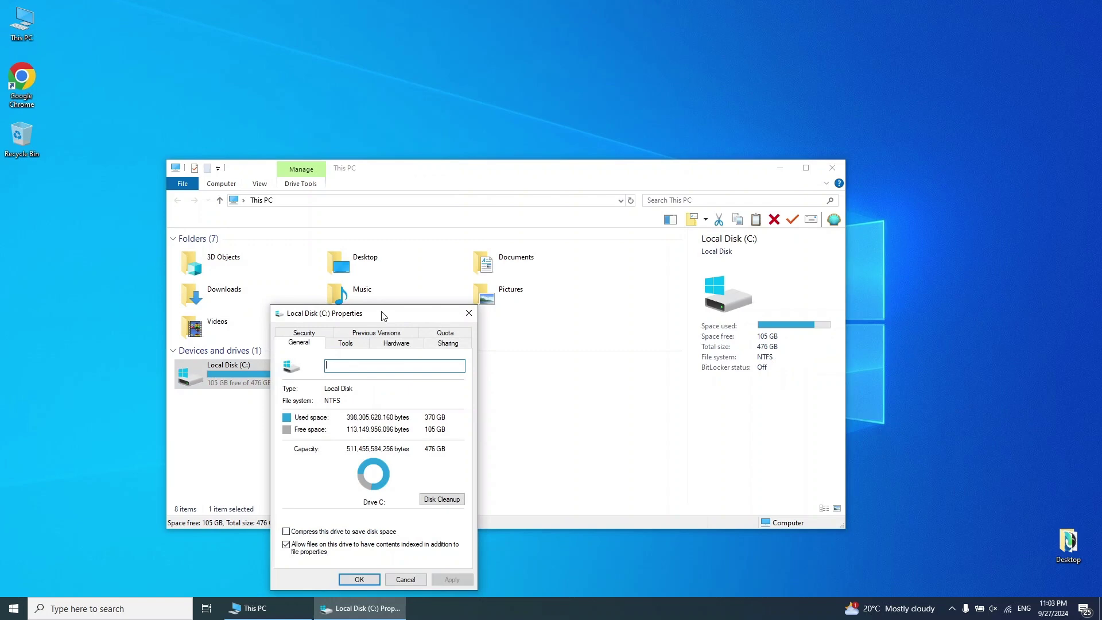
{"action": "left_click_drag", "start_coordinate": [383, 316], "coordinate": [477, 158]}
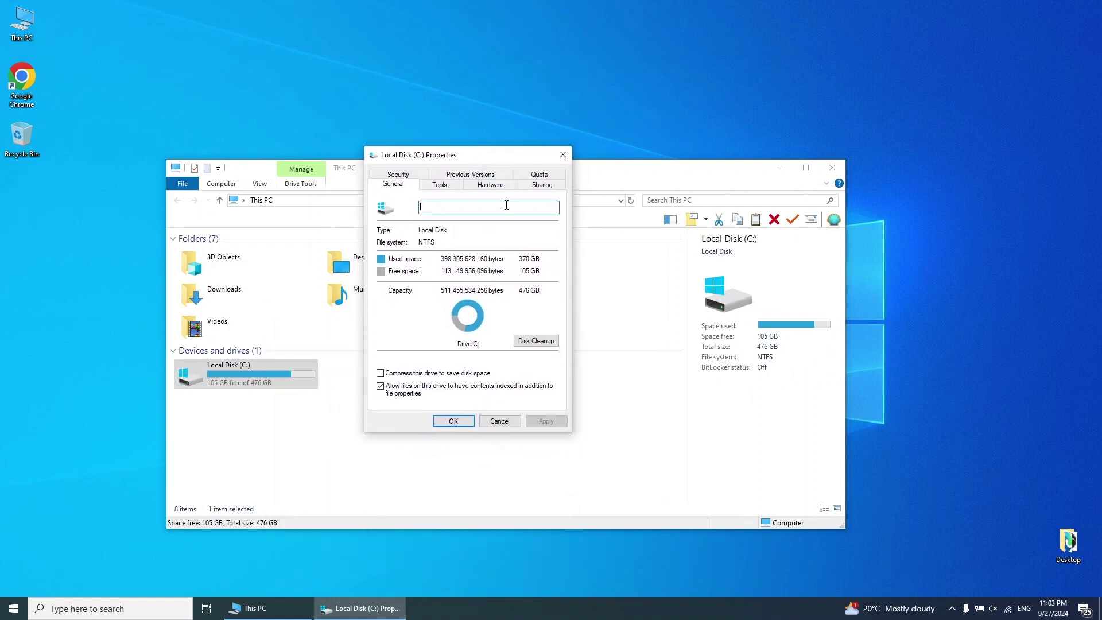
{"action": "left_click", "coordinate": [535, 342]}
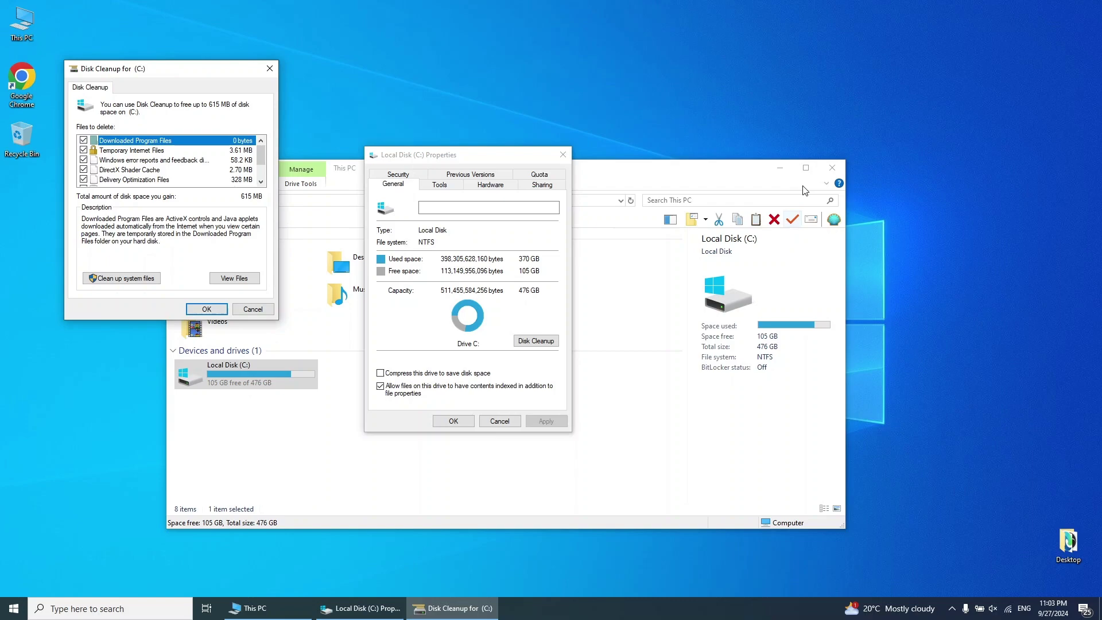
Rescan including system files and permanently delete the checked file categories
{"action": "left_click", "coordinate": [780, 167]}
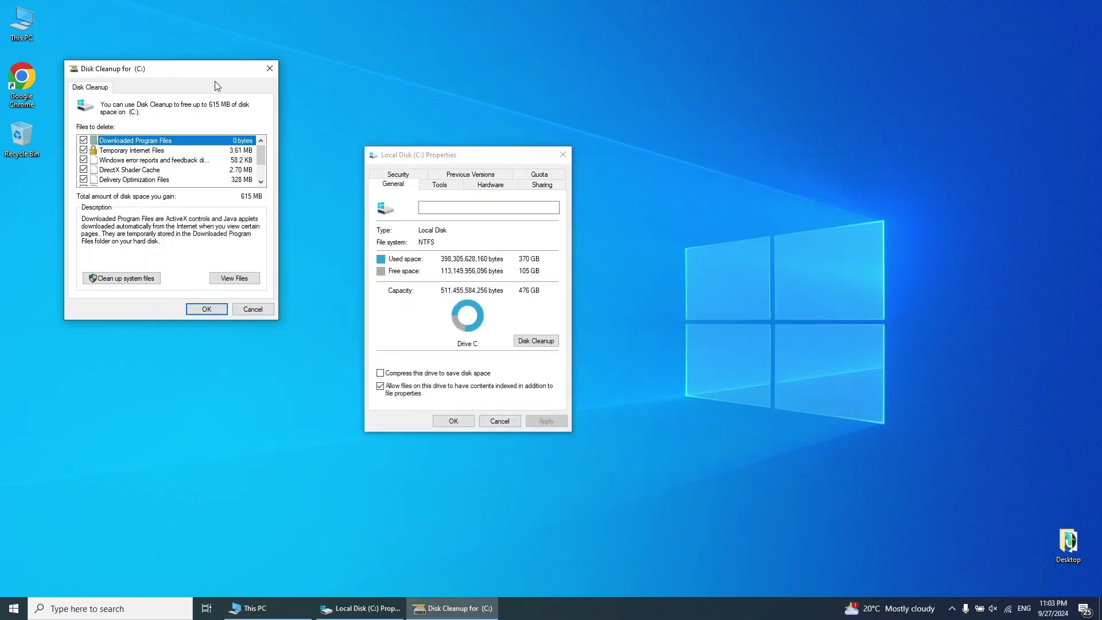
{"action": "left_click_drag", "start_coordinate": [207, 68], "coordinate": [269, 167]}
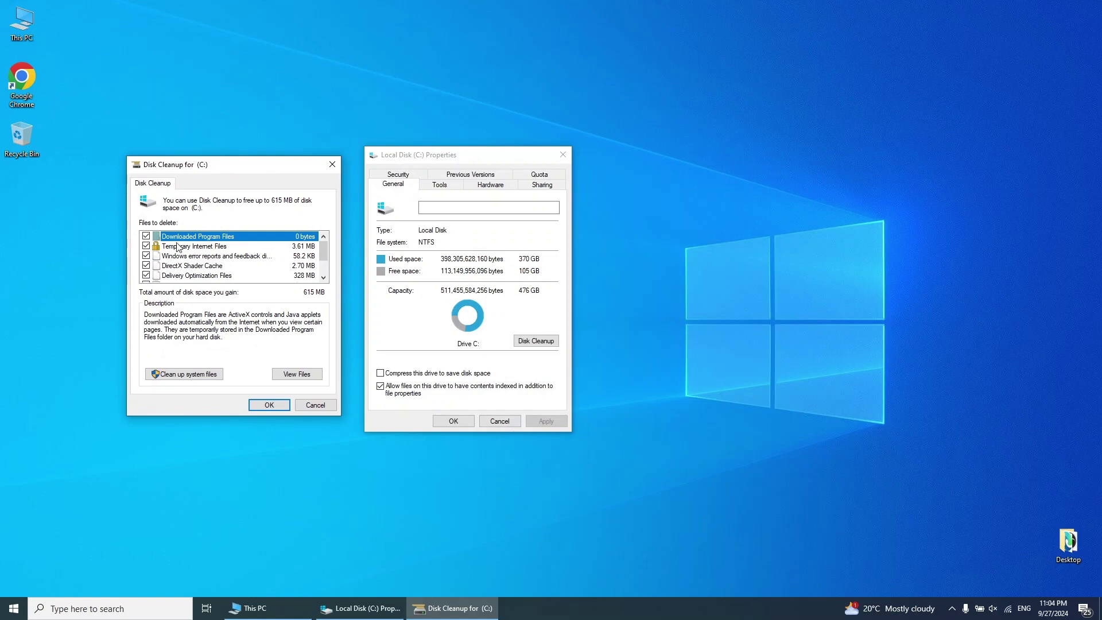
{"action": "left_click", "coordinate": [323, 278]}
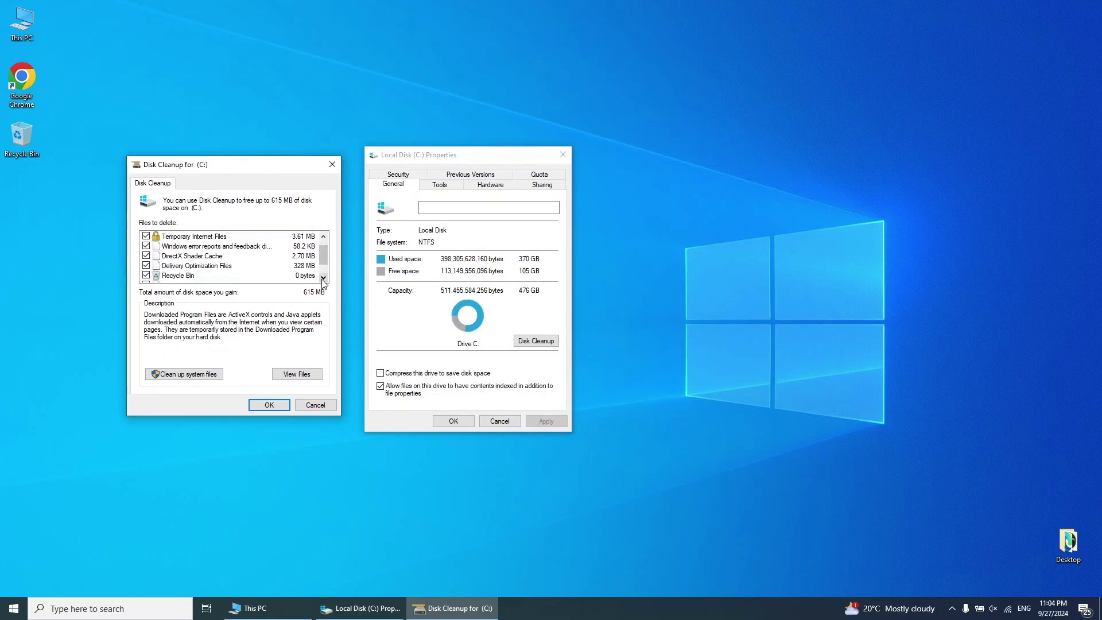
{"action": "left_click", "coordinate": [323, 278]}
{"action": "left_click", "coordinate": [323, 278]}
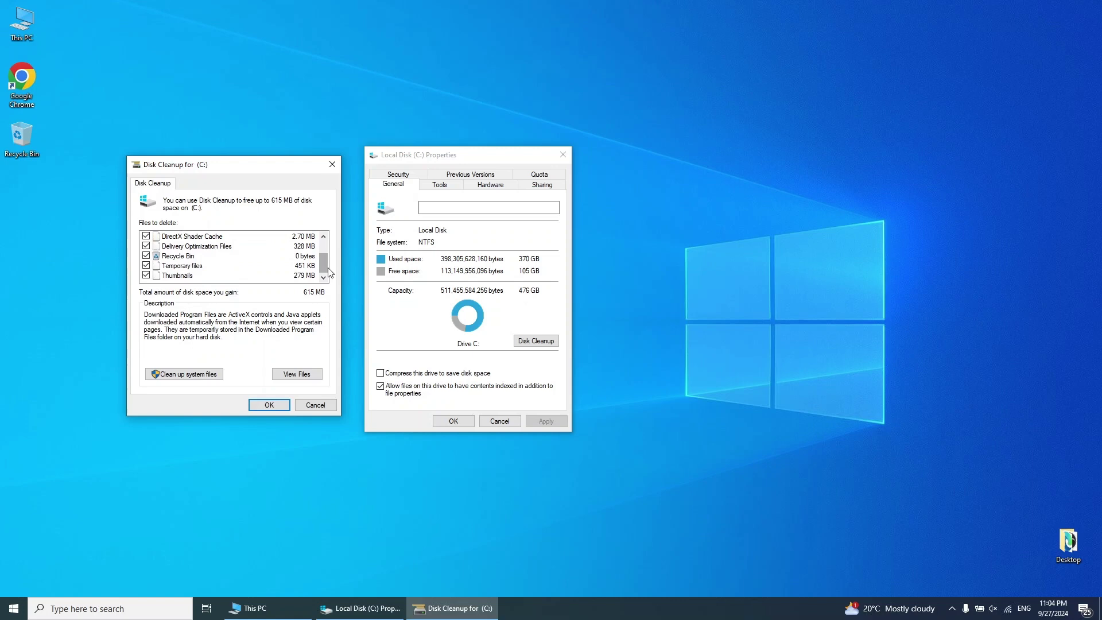
{"action": "left_click_drag", "start_coordinate": [325, 263], "coordinate": [326, 248]}
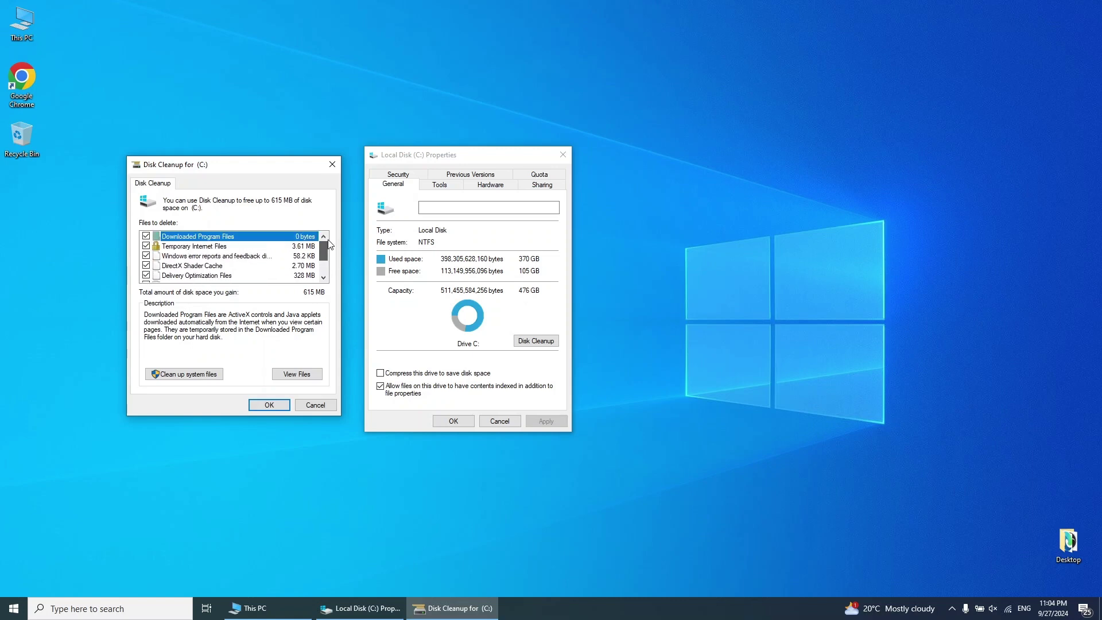
{"action": "left_click", "coordinate": [203, 376]}
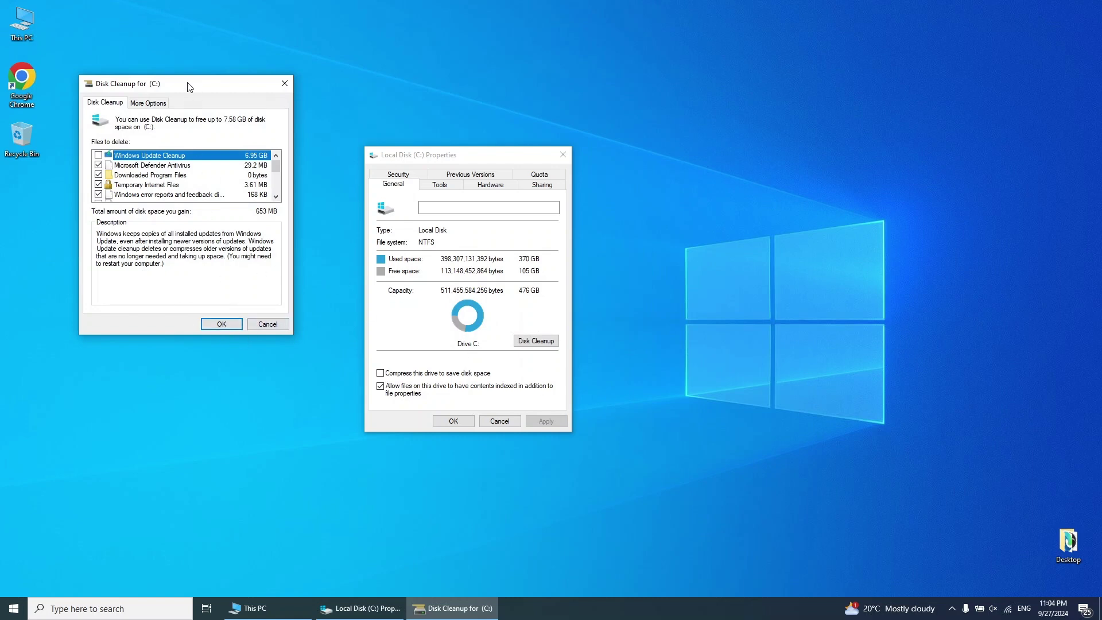
{"action": "left_click_drag", "start_coordinate": [190, 86], "coordinate": [222, 159]}
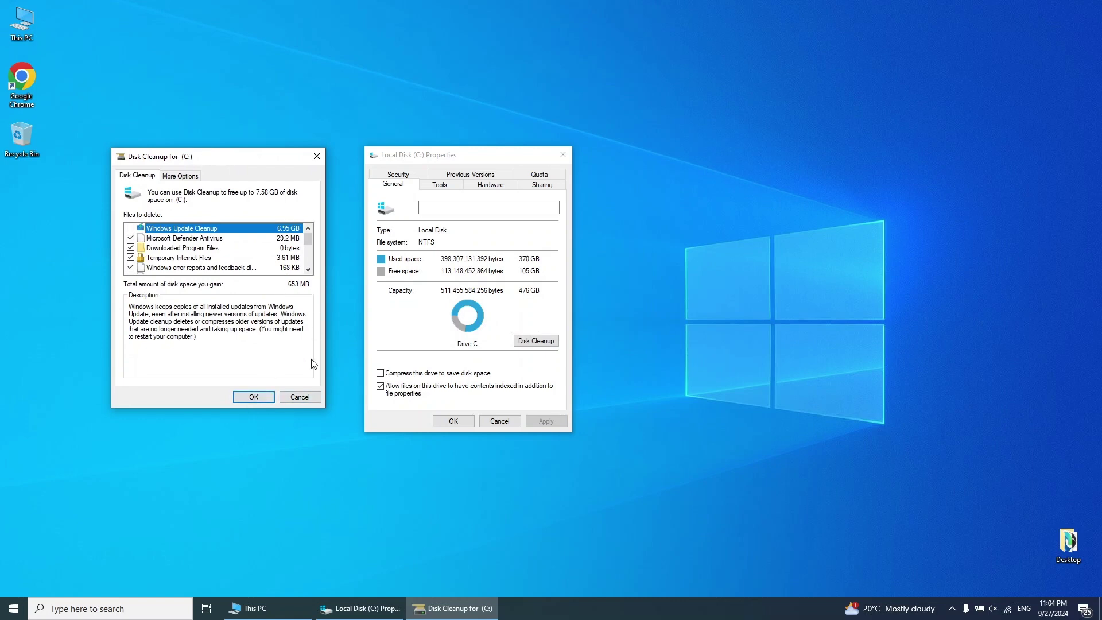
{"action": "left_click", "coordinate": [253, 397]}
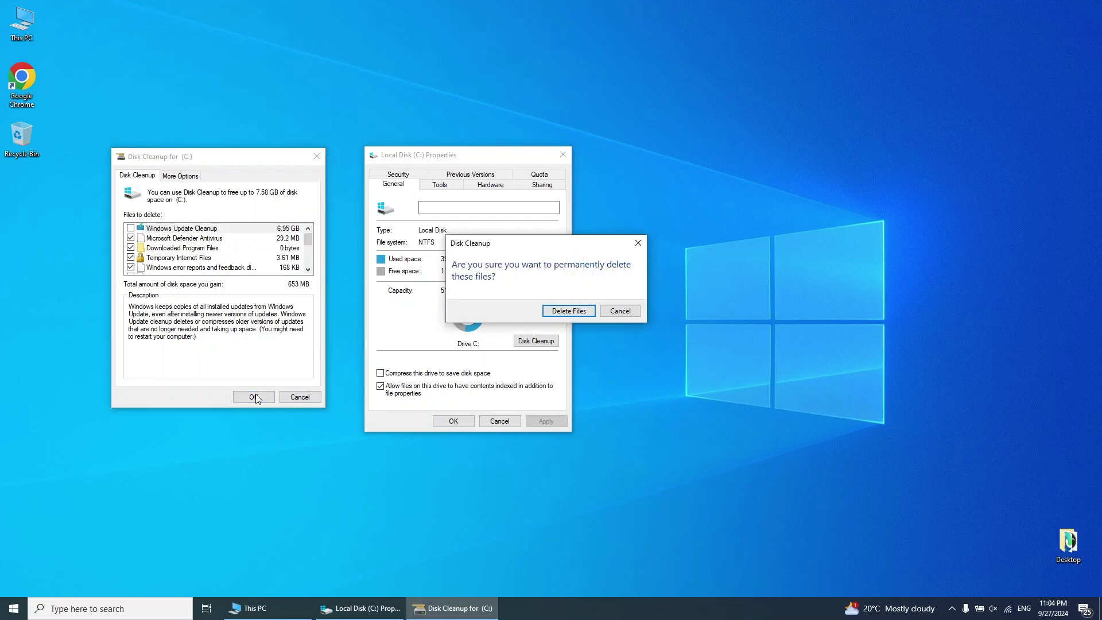
{"action": "left_click", "coordinate": [575, 312]}
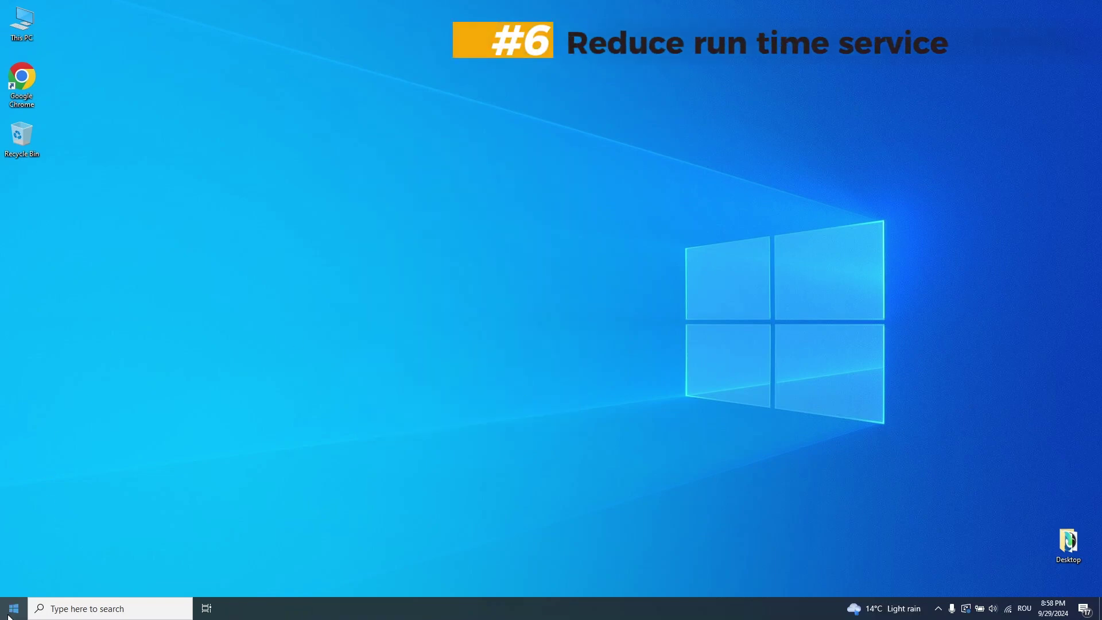
Launch msconfig from the Win+X Run box, keeping Selective startup selected
{"action": "right_click", "coordinate": [8, 616]}
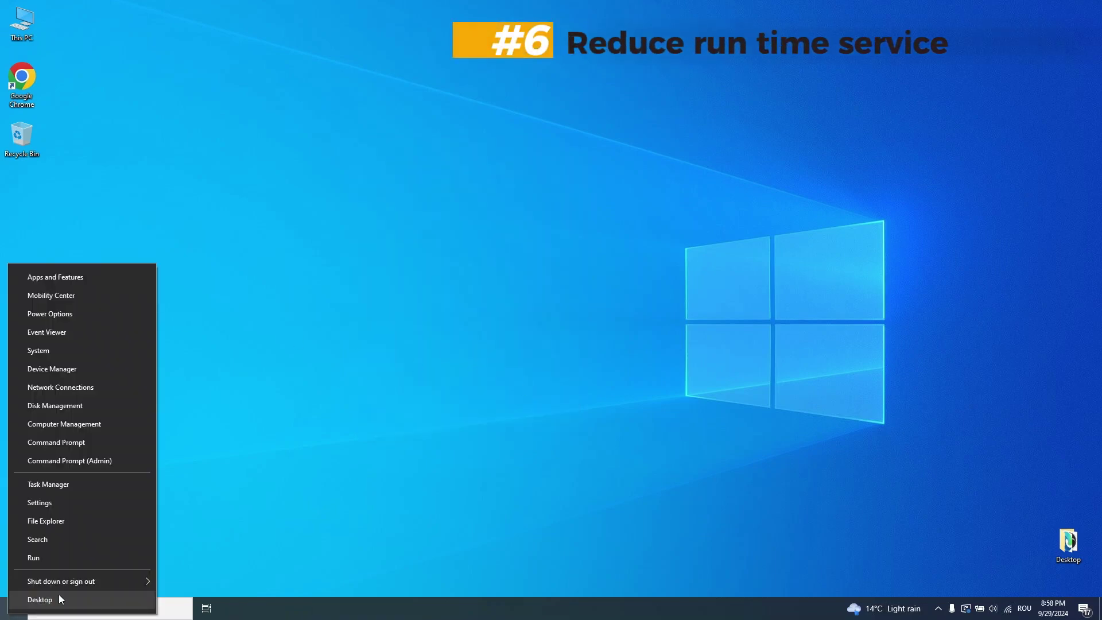
{"action": "left_click", "coordinate": [60, 560]}
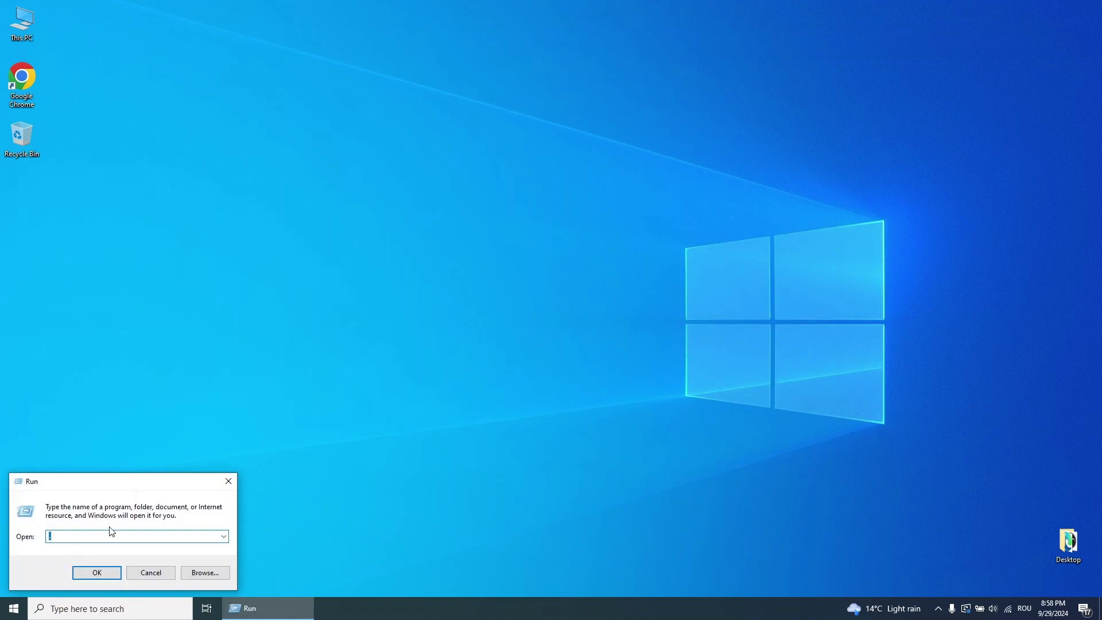
{"action": "type", "text": "msconfig"}
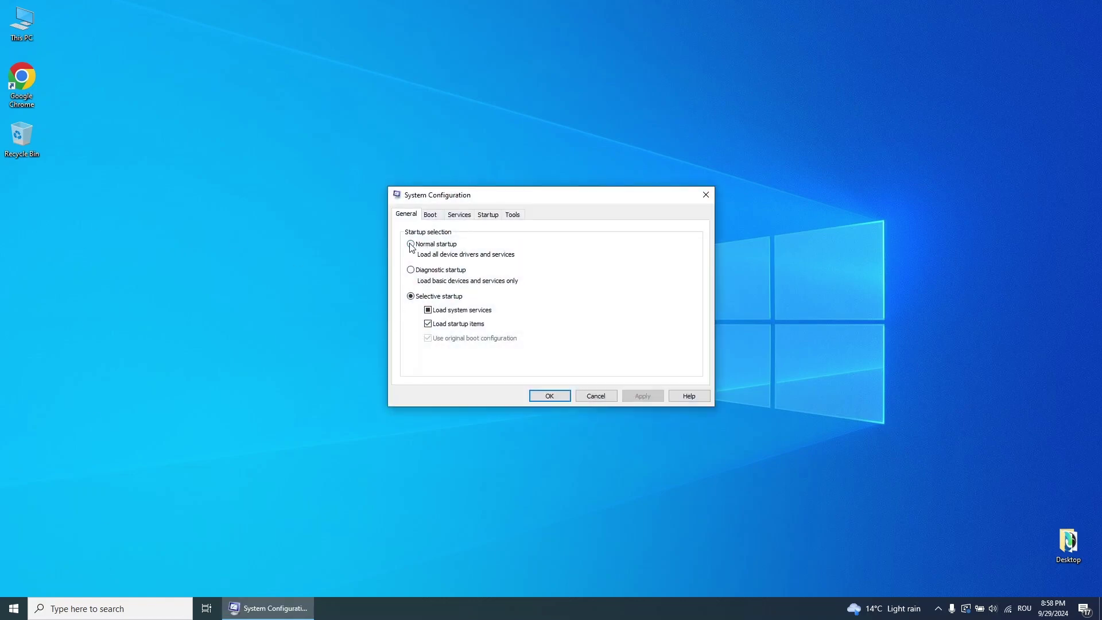
{"action": "left_click", "coordinate": [410, 244]}
{"action": "left_click", "coordinate": [411, 296]}
Hide all Microsoft services, sort the rest by status, apply, and exit without restarting
{"action": "left_click", "coordinate": [460, 215]}
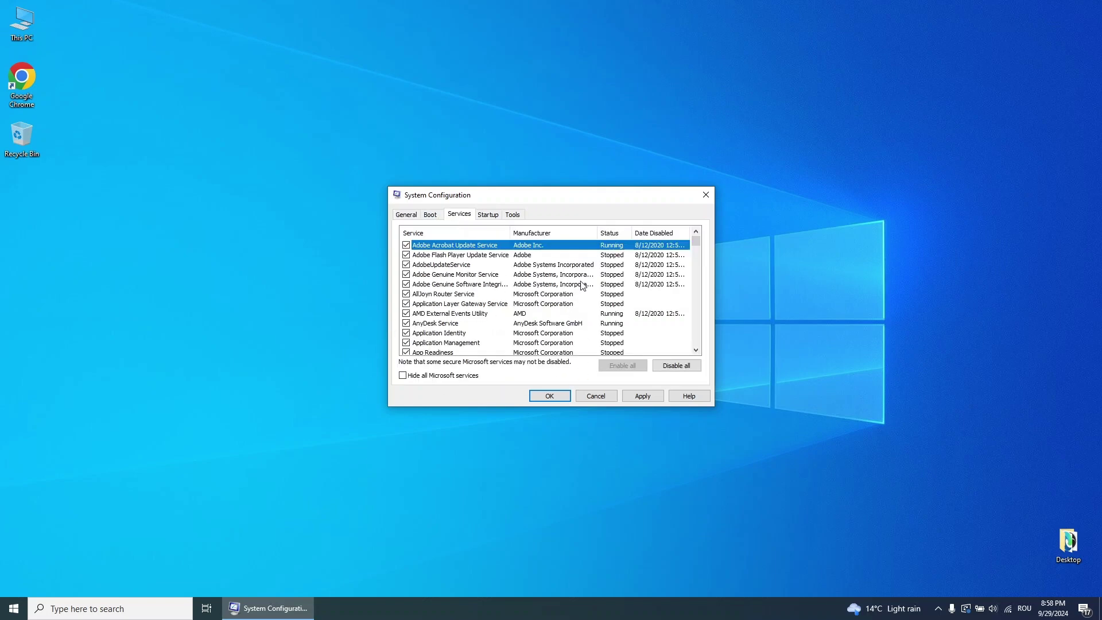
{"action": "left_click", "coordinate": [612, 233]}
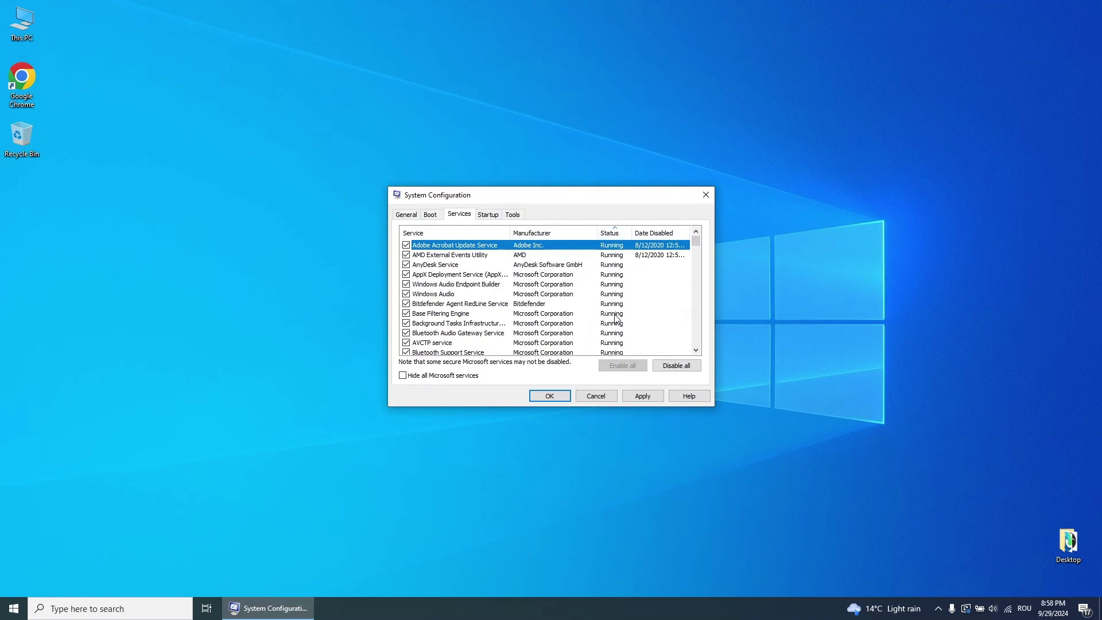
{"action": "left_click", "coordinate": [403, 376]}
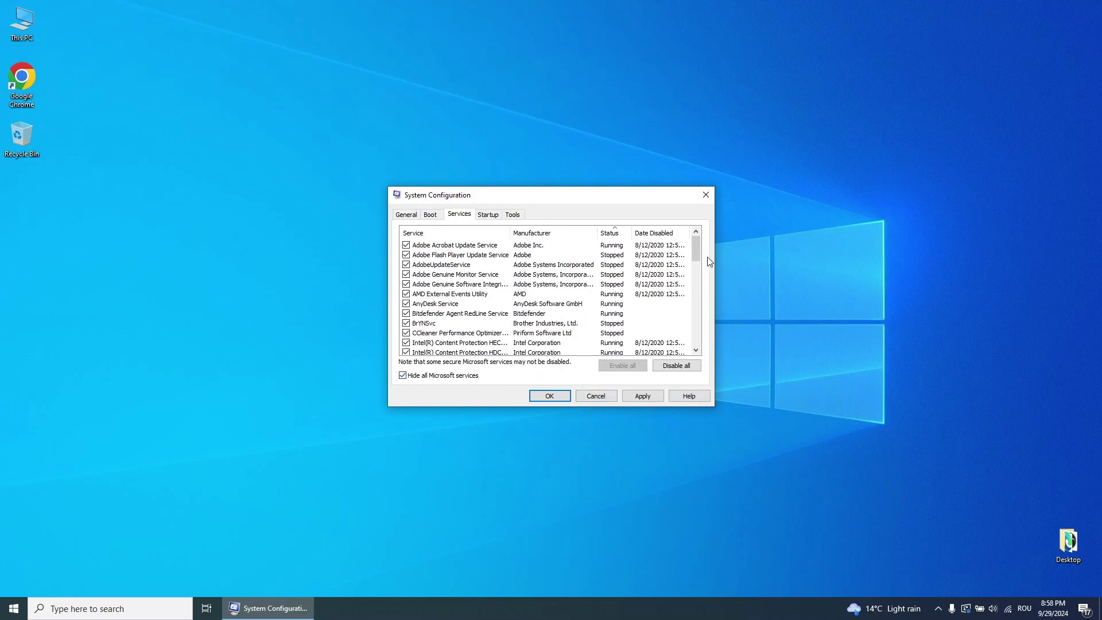
{"action": "scroll", "coordinate": [700, 253], "scroll_direction": "down", "scroll_amount": 2}
{"action": "scroll", "coordinate": [700, 253], "scroll_direction": "up", "scroll_amount": 2}
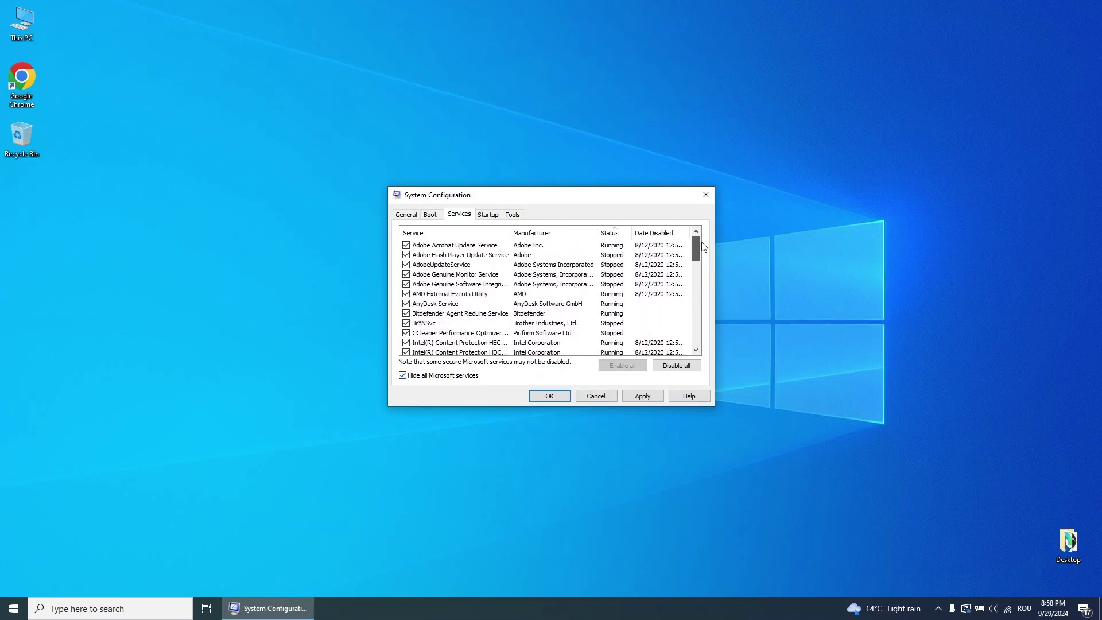
{"action": "left_click", "coordinate": [604, 234]}
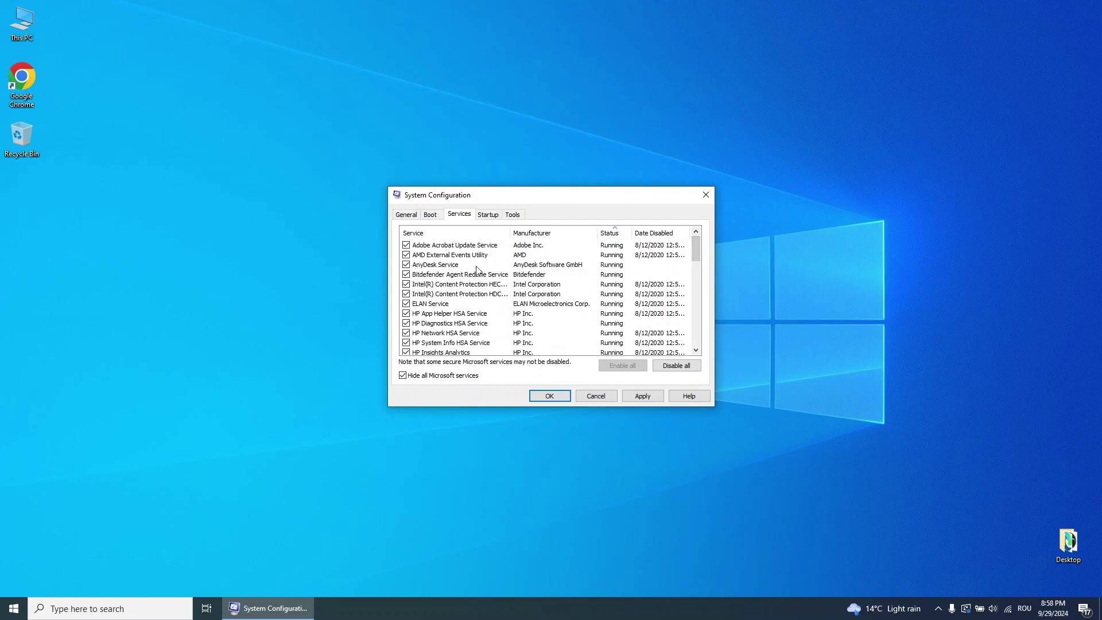
{"action": "left_click", "coordinate": [552, 397]}
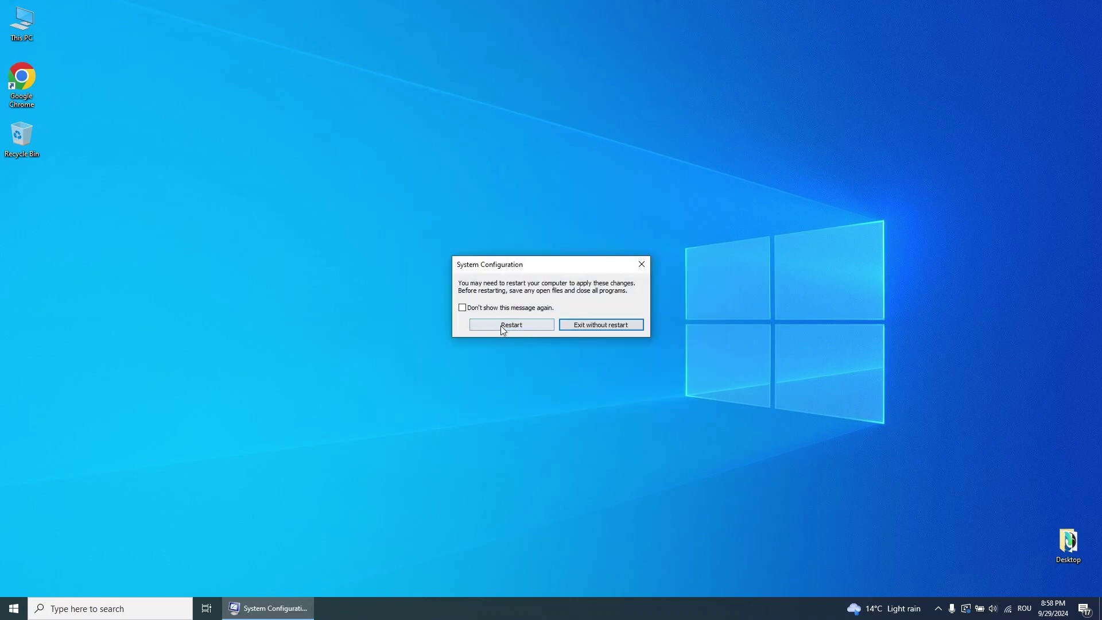
{"action": "left_click", "coordinate": [602, 324]}
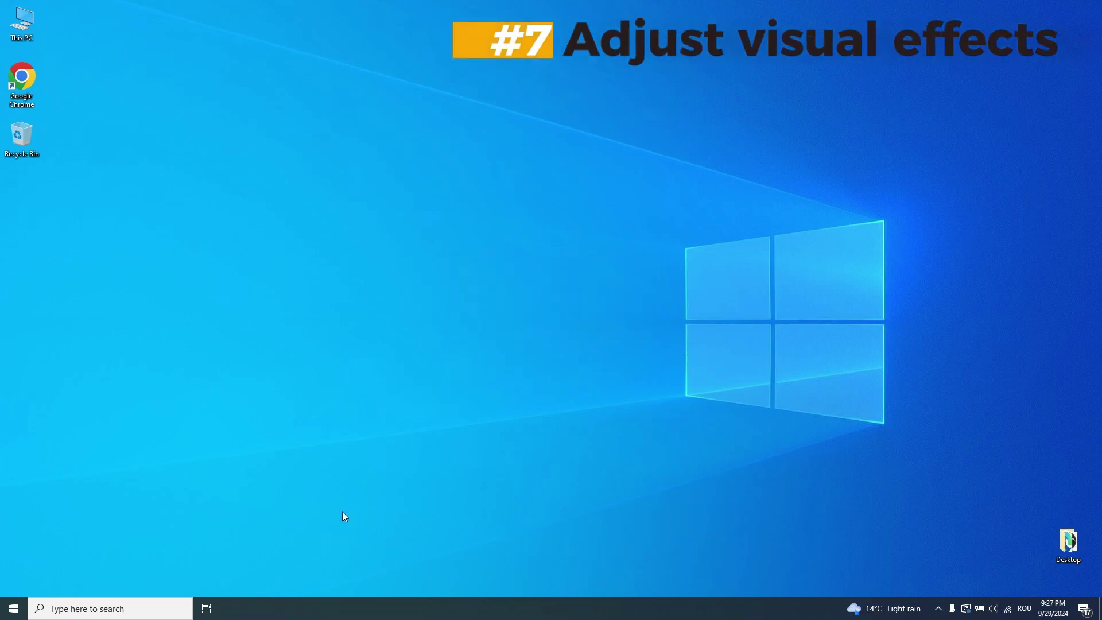
Reach the Performance Options via 'sistem' search, System About, and Advanced system settings
{"action": "left_click", "coordinate": [79, 608]}
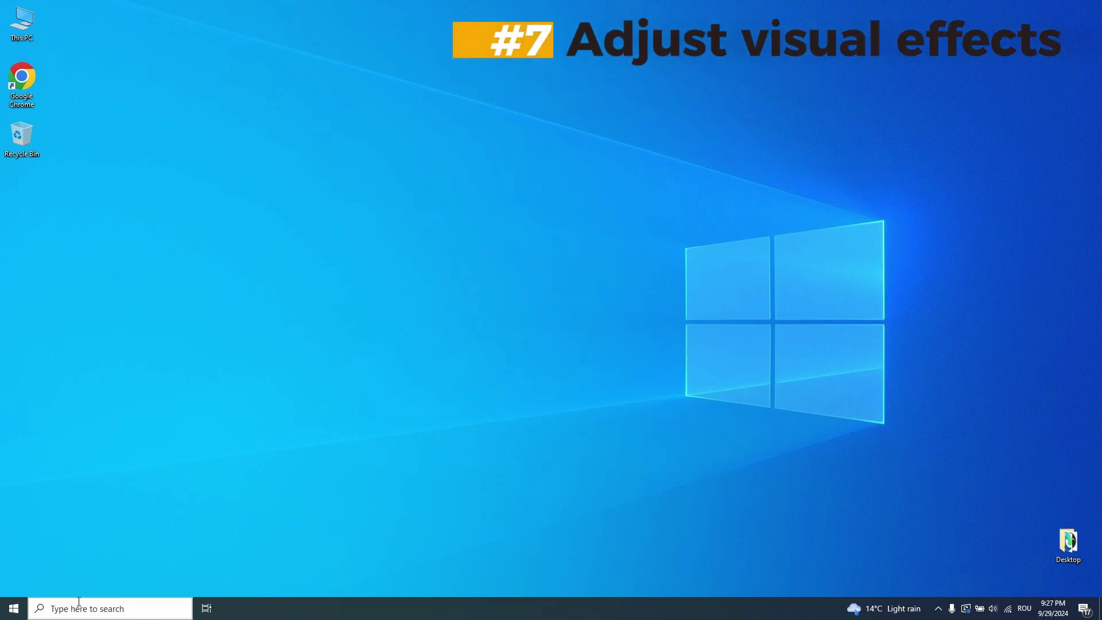
{"action": "type", "text": "sistem"}
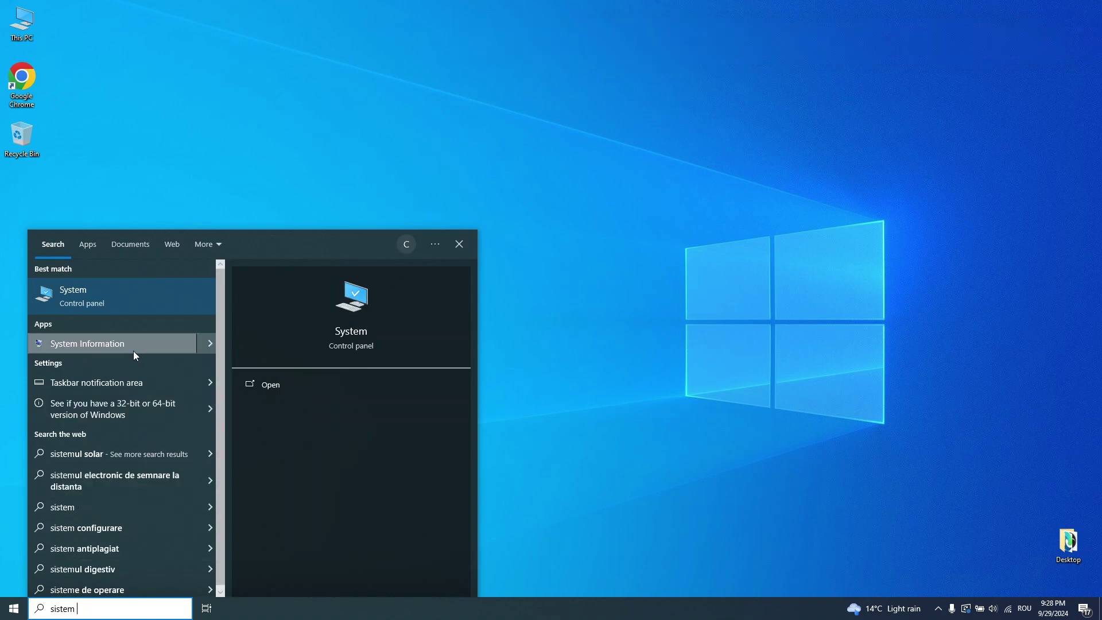
{"action": "left_click", "coordinate": [99, 304]}
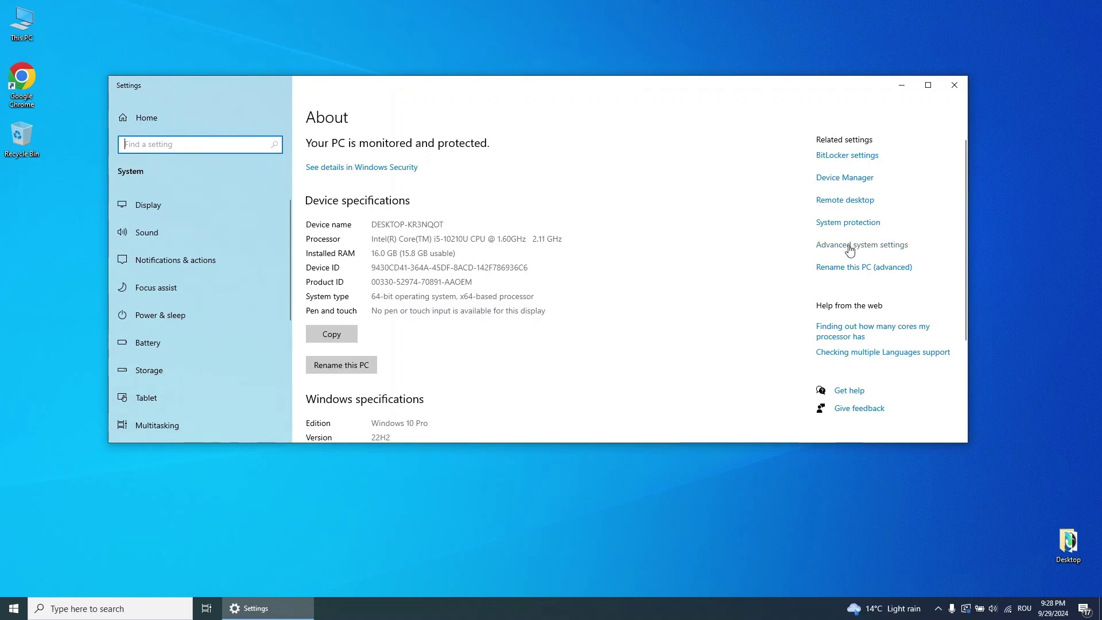
{"action": "left_click", "coordinate": [873, 247]}
{"action": "left_click", "coordinate": [877, 251]}
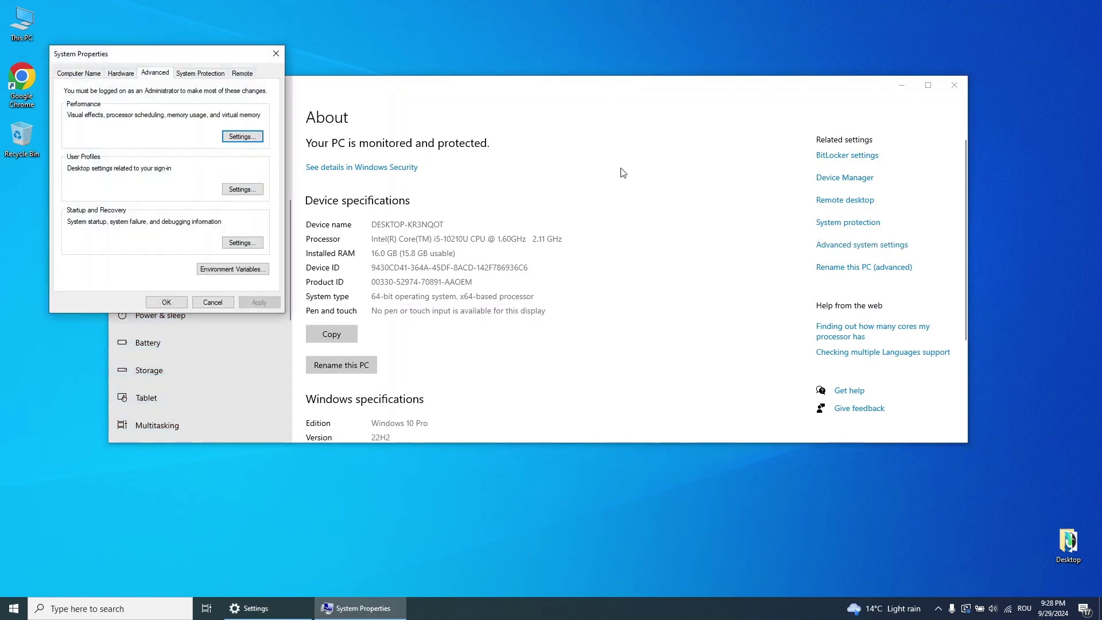
{"action": "left_click_drag", "start_coordinate": [194, 63], "coordinate": [600, 117]}
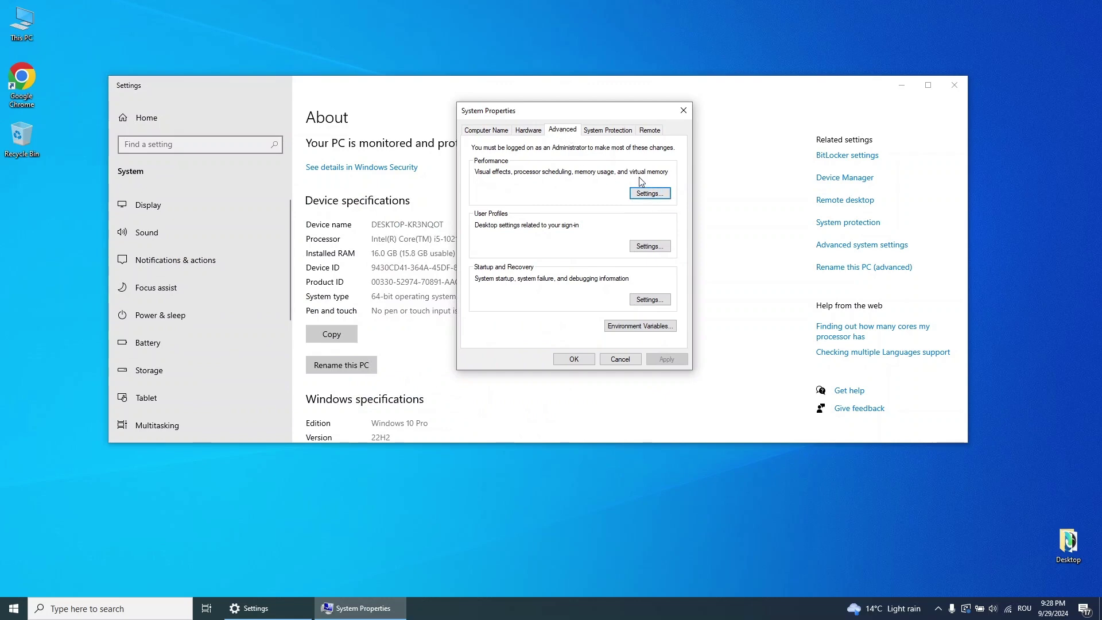
{"action": "left_click", "coordinate": [661, 195]}
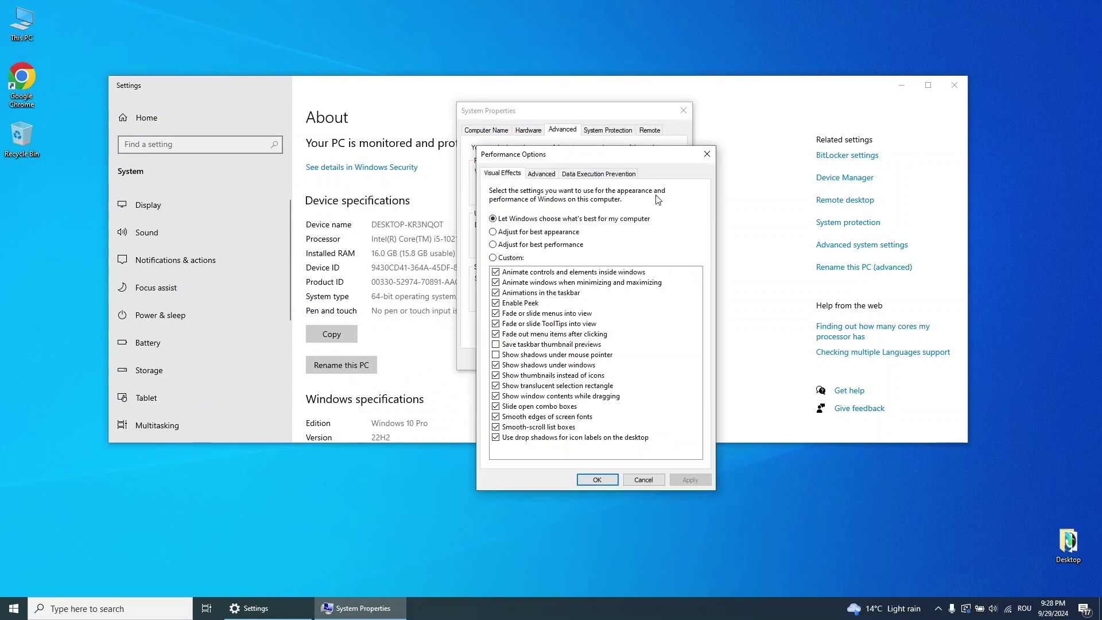
Apply best performance keeping only mouse-pointer shadows, then close all settings windows
{"action": "left_click", "coordinate": [537, 233]}
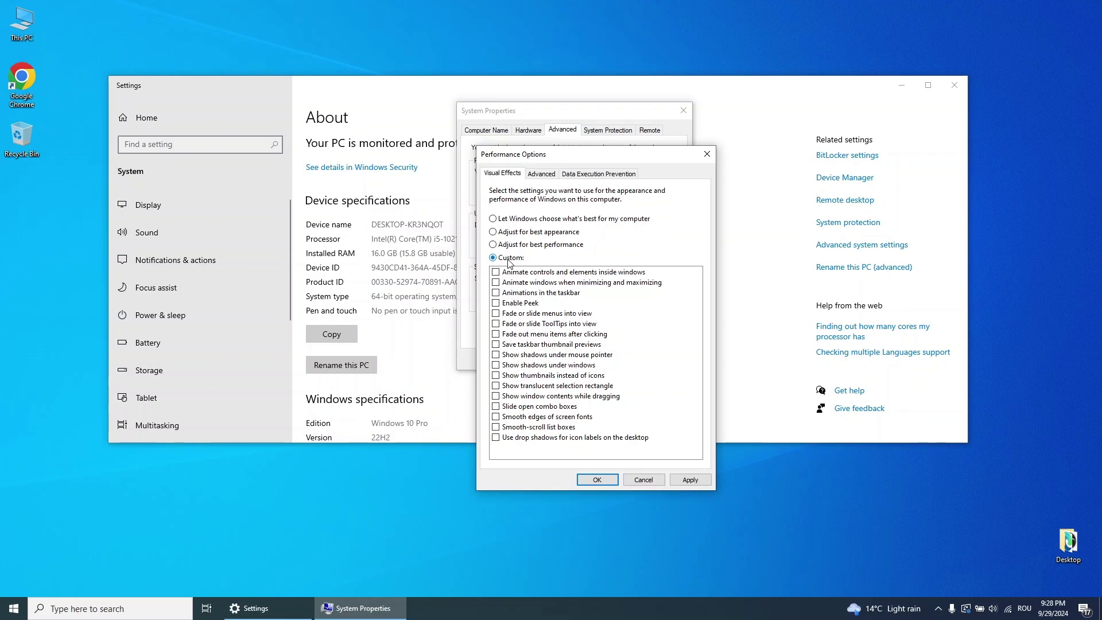
{"action": "left_click", "coordinate": [496, 354]}
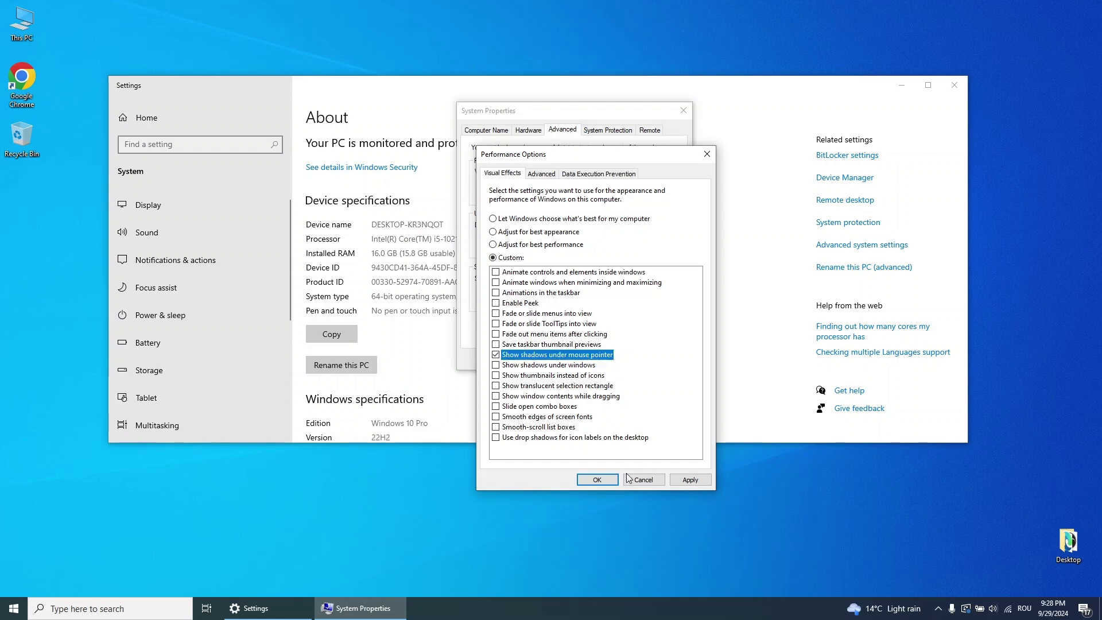
{"action": "left_click", "coordinate": [691, 478]}
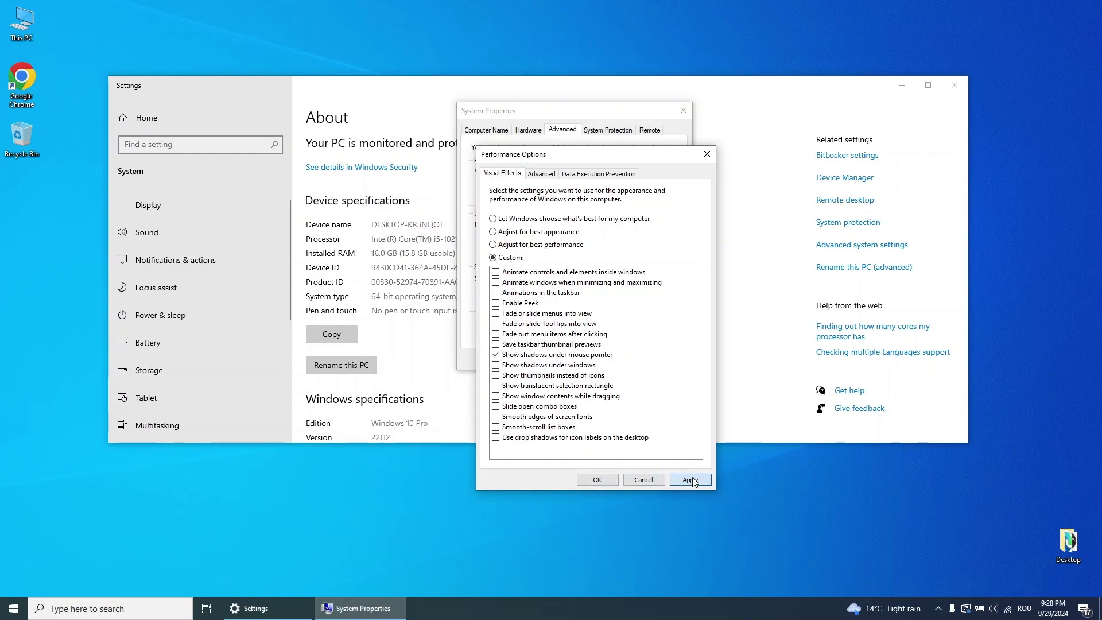
{"action": "left_click", "coordinate": [604, 482]}
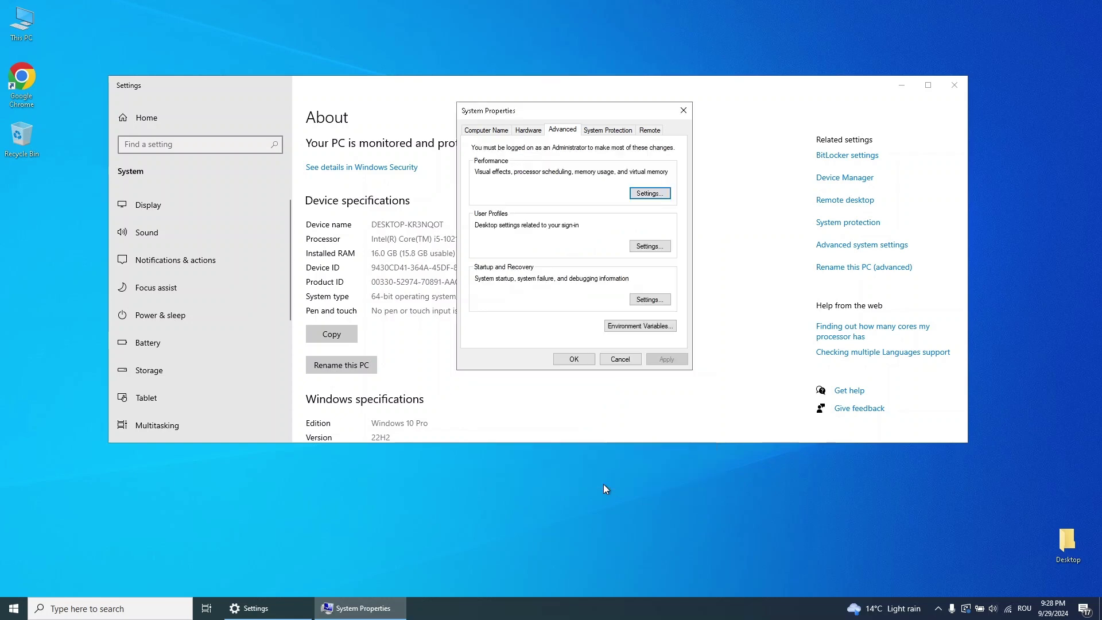
{"action": "left_click", "coordinate": [582, 363]}
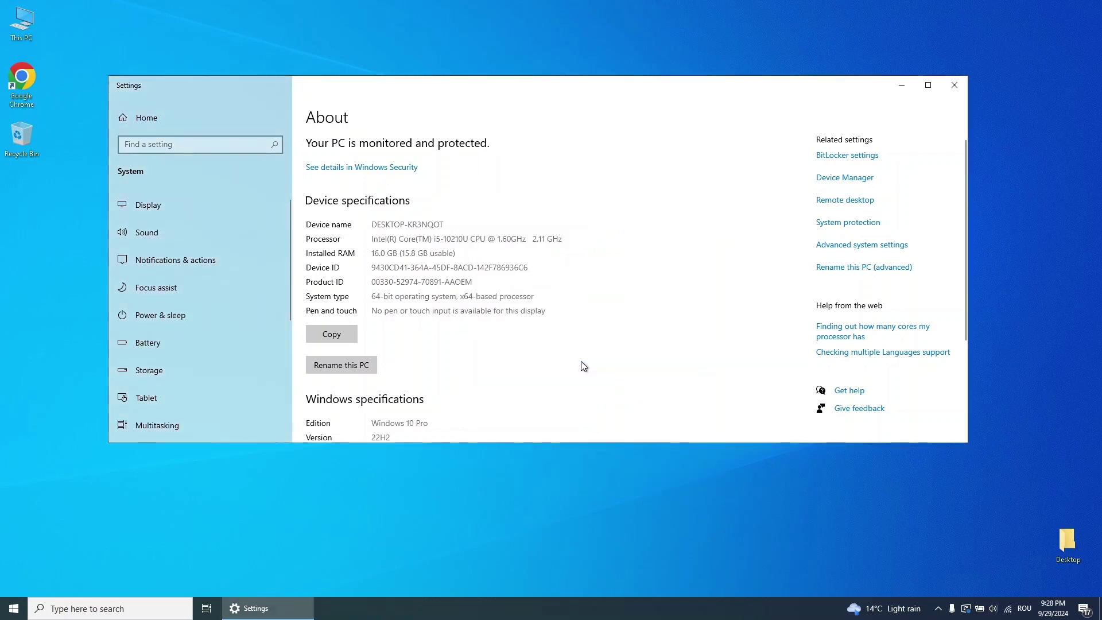
{"action": "left_click", "coordinate": [956, 88]}
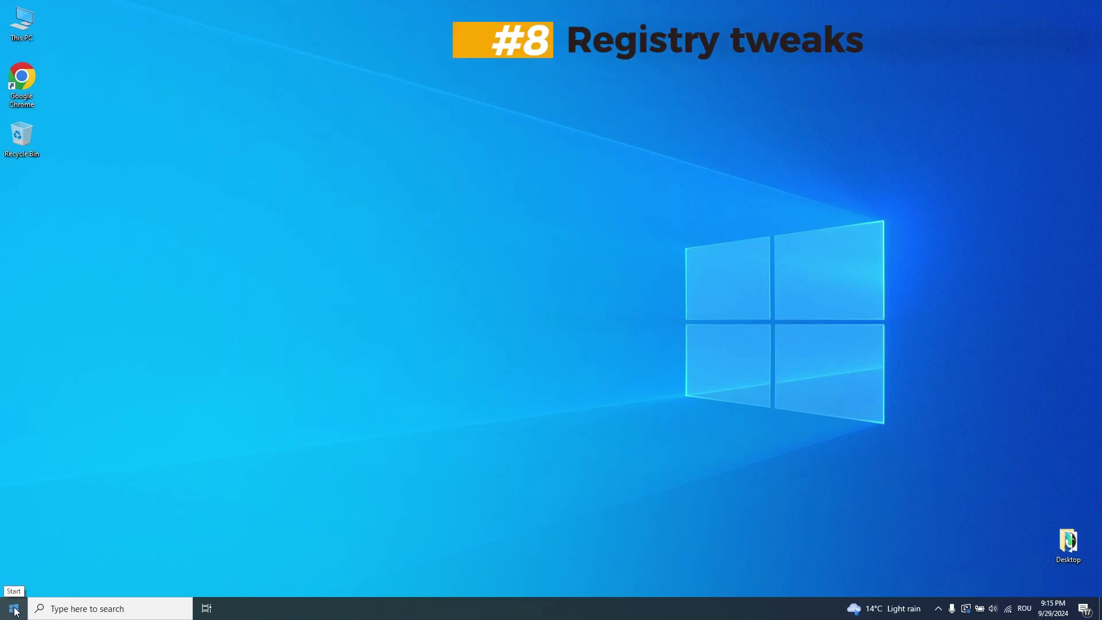
Launch Registry Editor from Run and navigate to HKEY_CURRENT_USER\Control Panel\Mouse
{"action": "right_click", "coordinate": [15, 612]}
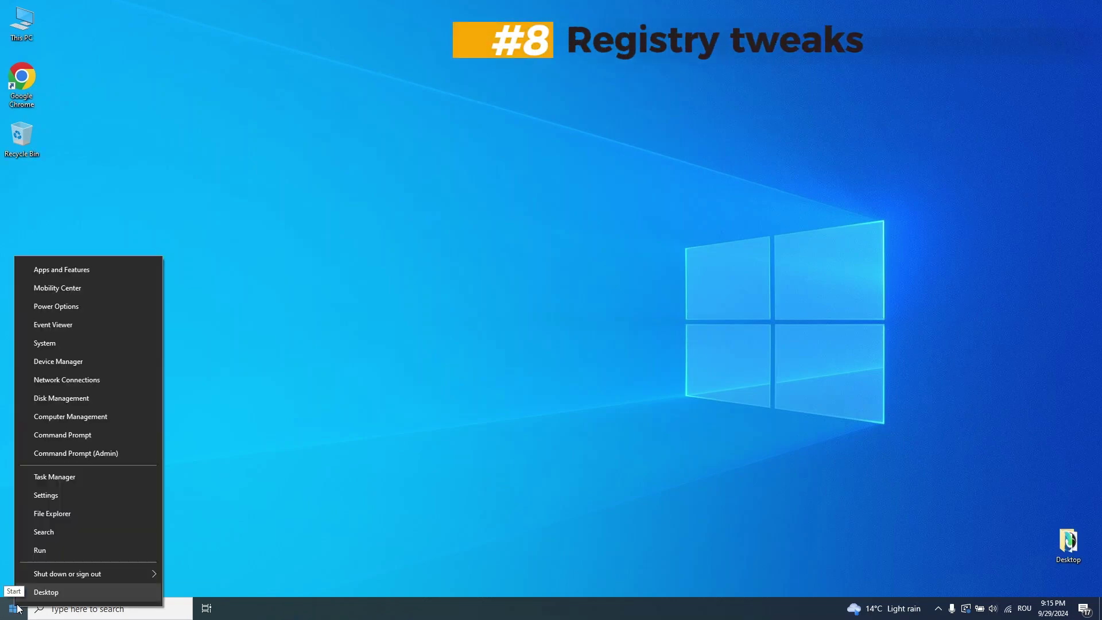
{"action": "left_click", "coordinate": [54, 549]}
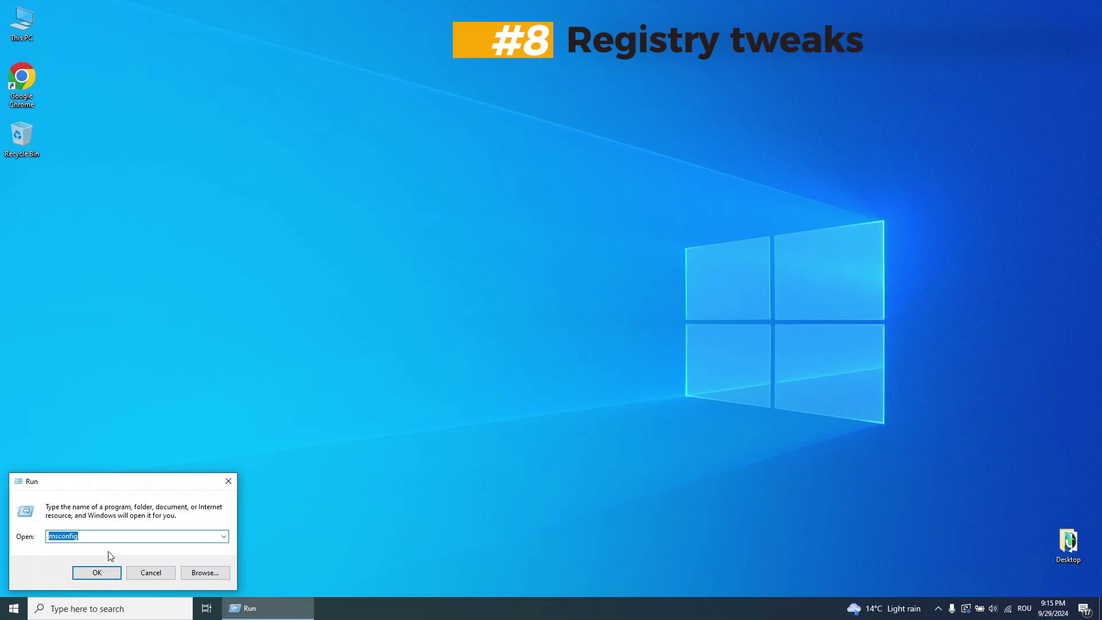
{"action": "type", "text": "regedit"}
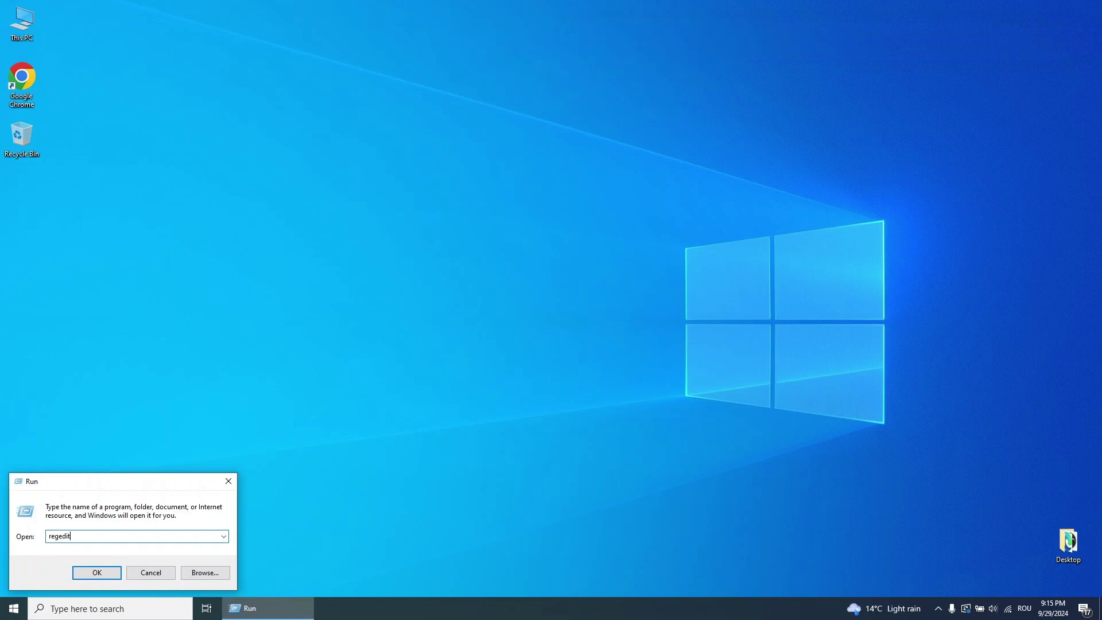
{"action": "left_click", "coordinate": [103, 573]}
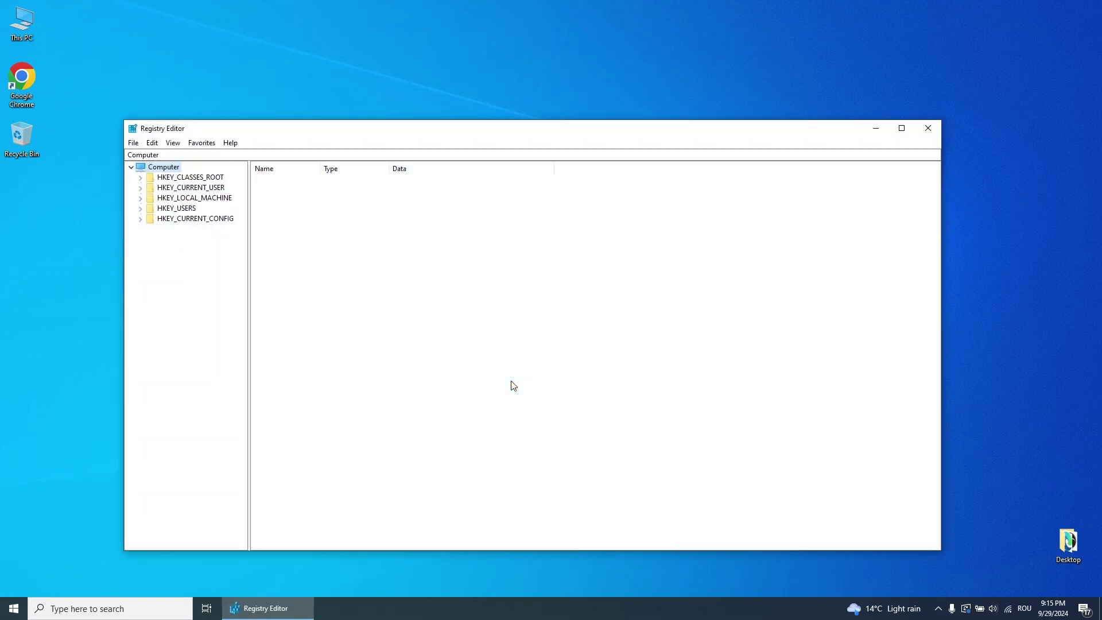
{"action": "left_click", "coordinate": [140, 188]}
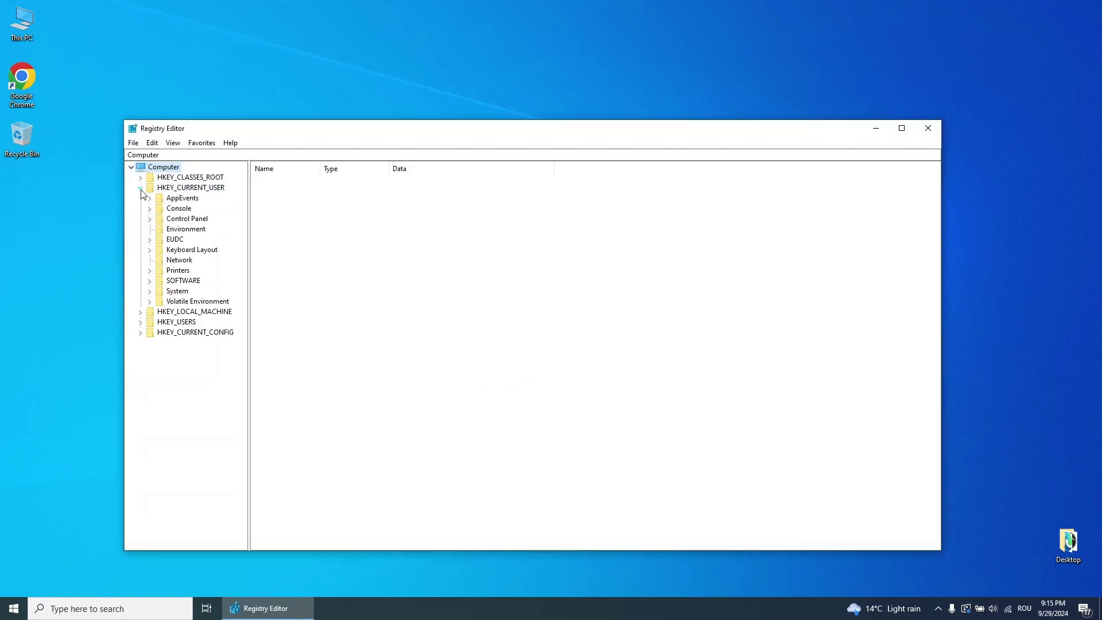
{"action": "left_click", "coordinate": [150, 219]}
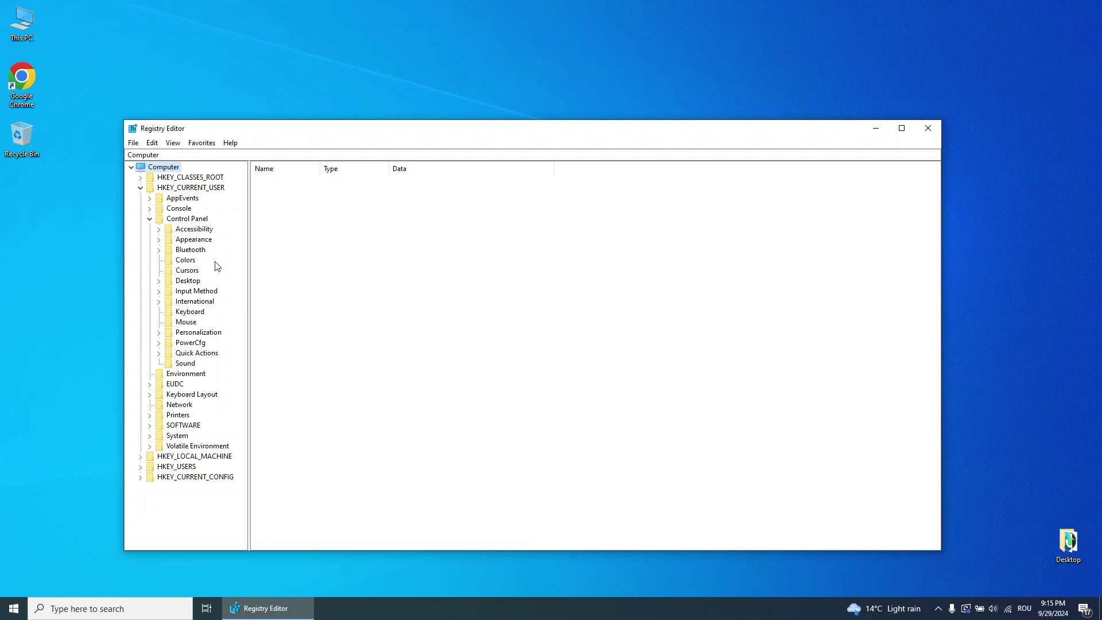
{"action": "left_click", "coordinate": [185, 324]}
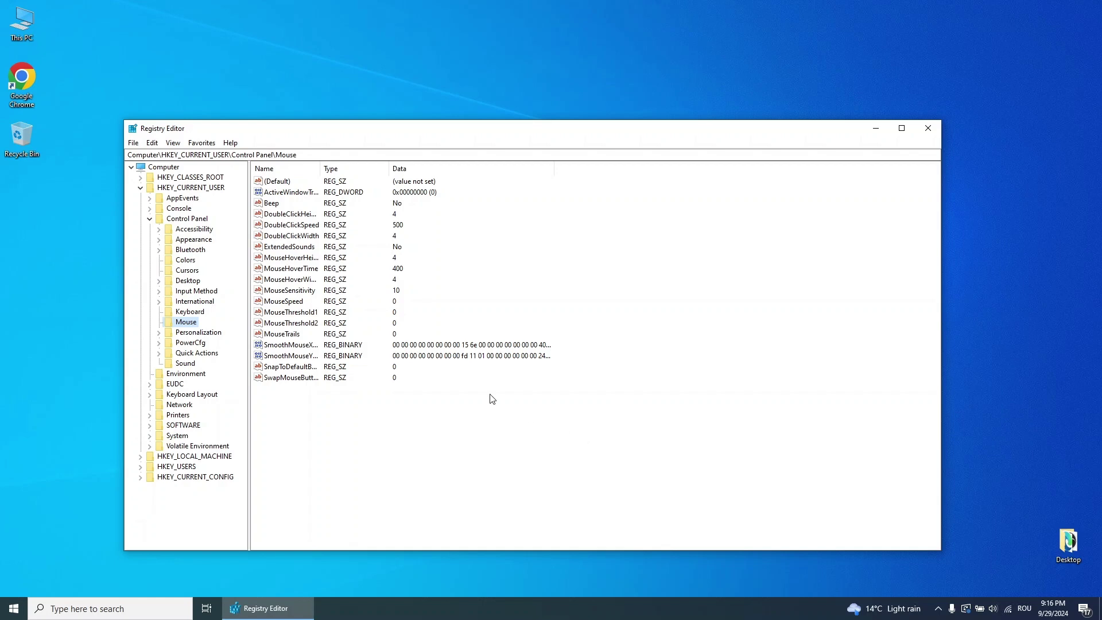
Change MouseHoverTime from 400 to 10
{"action": "left_click", "coordinate": [301, 270]}
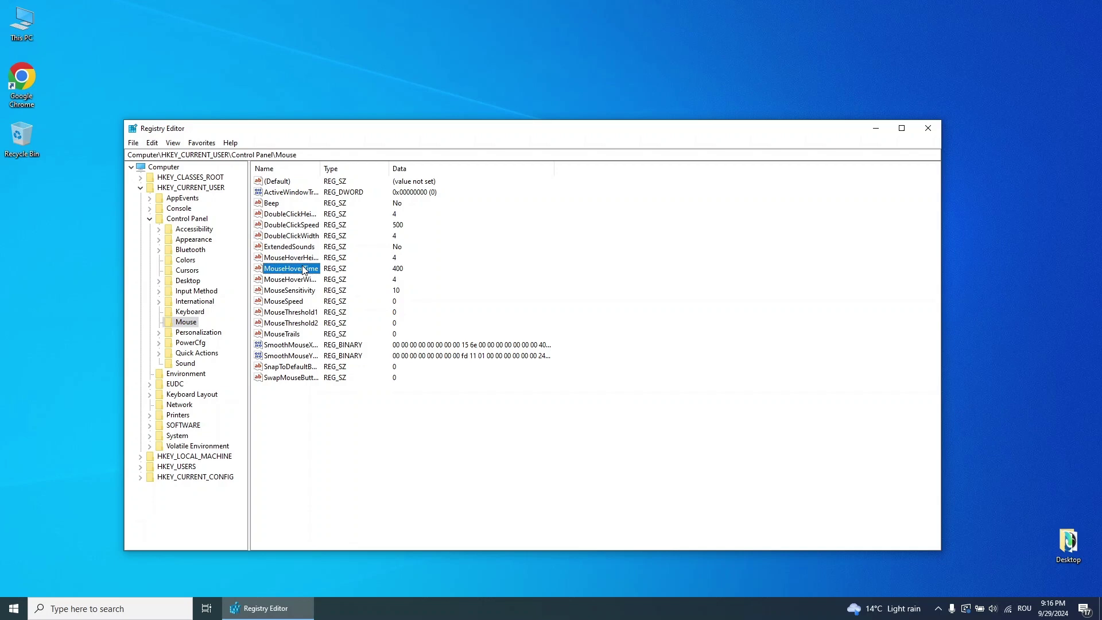
{"action": "right_click", "coordinate": [303, 270]}
{"action": "left_click", "coordinate": [333, 274]}
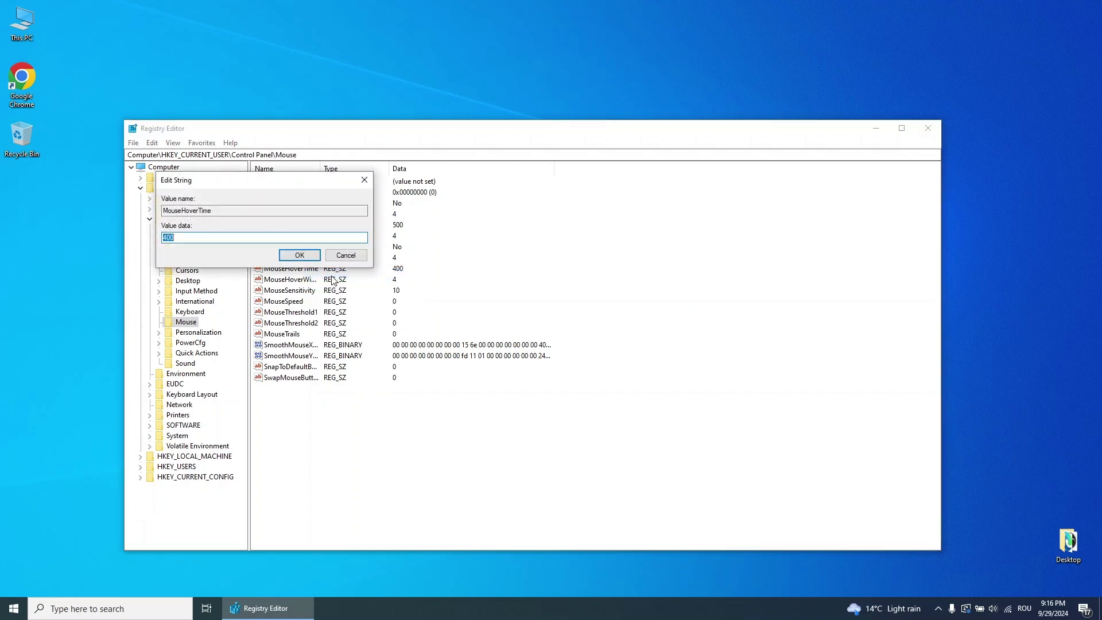
{"action": "left_click_drag", "start_coordinate": [261, 183], "coordinate": [494, 251]}
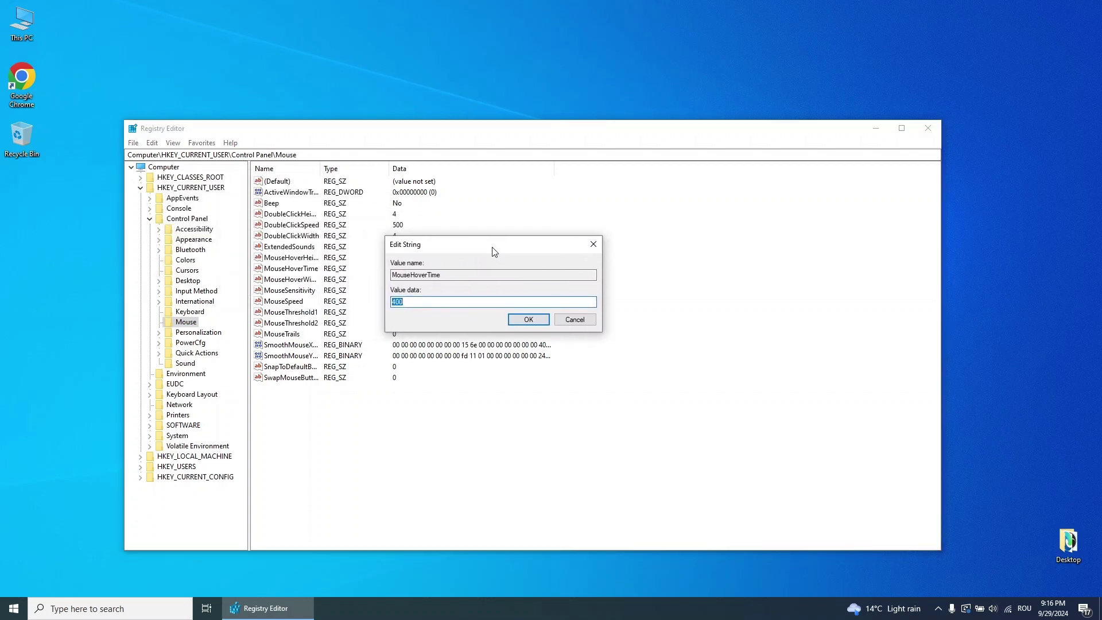
{"action": "type", "text": "10"}
{"action": "left_click", "coordinate": [536, 321]}
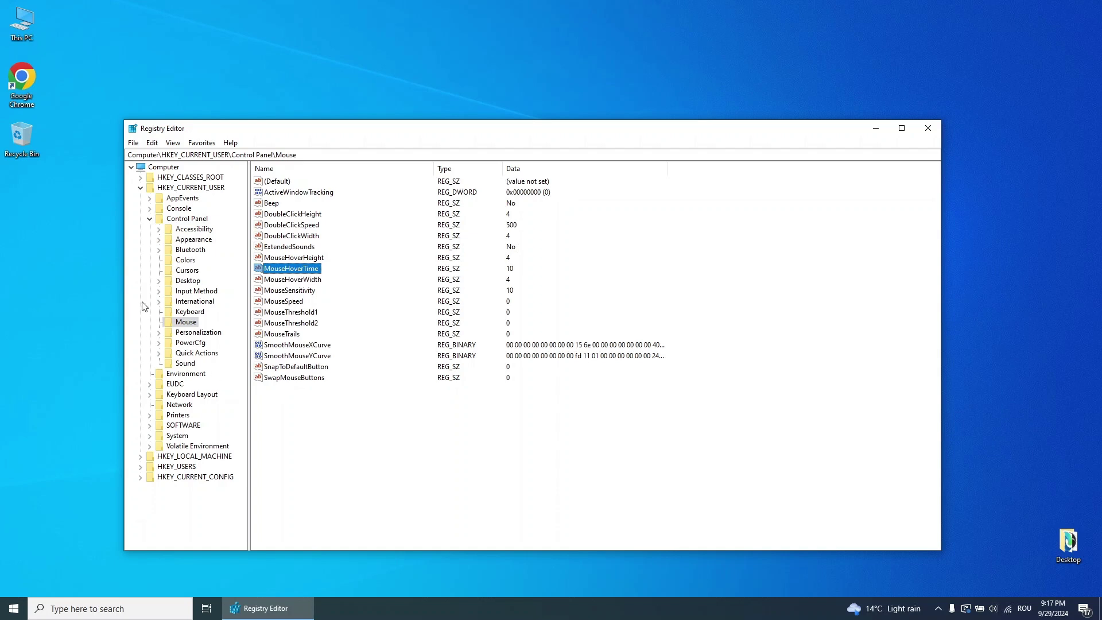
Open the Control Panel\Desktop key and set MenuShowDelay from 400 to 10
{"action": "left_click", "coordinate": [158, 280]}
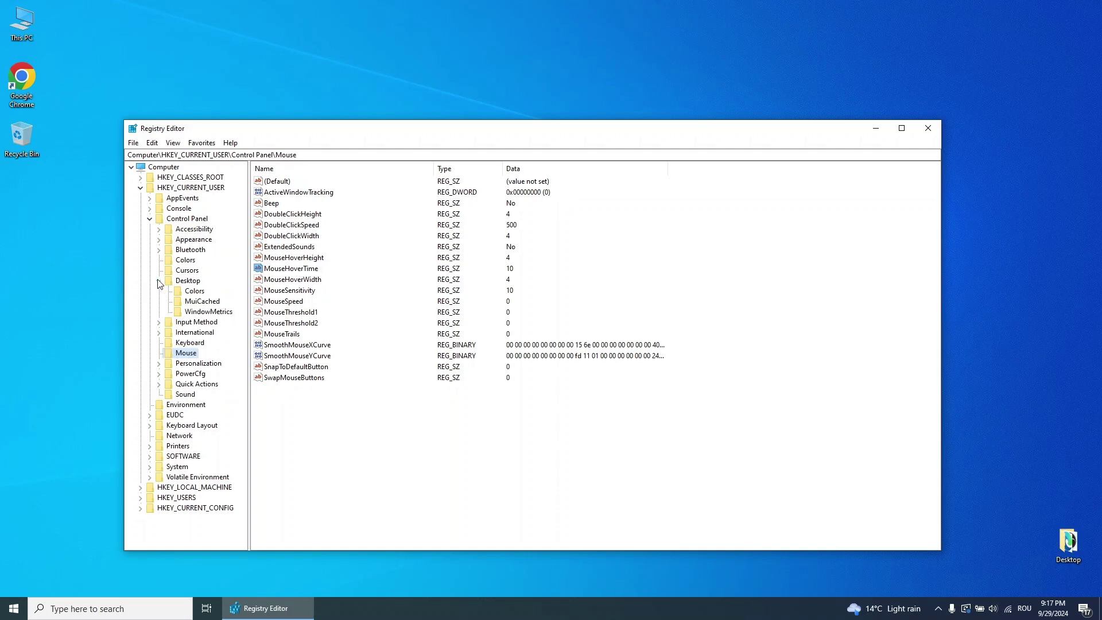
{"action": "left_click", "coordinate": [190, 282]}
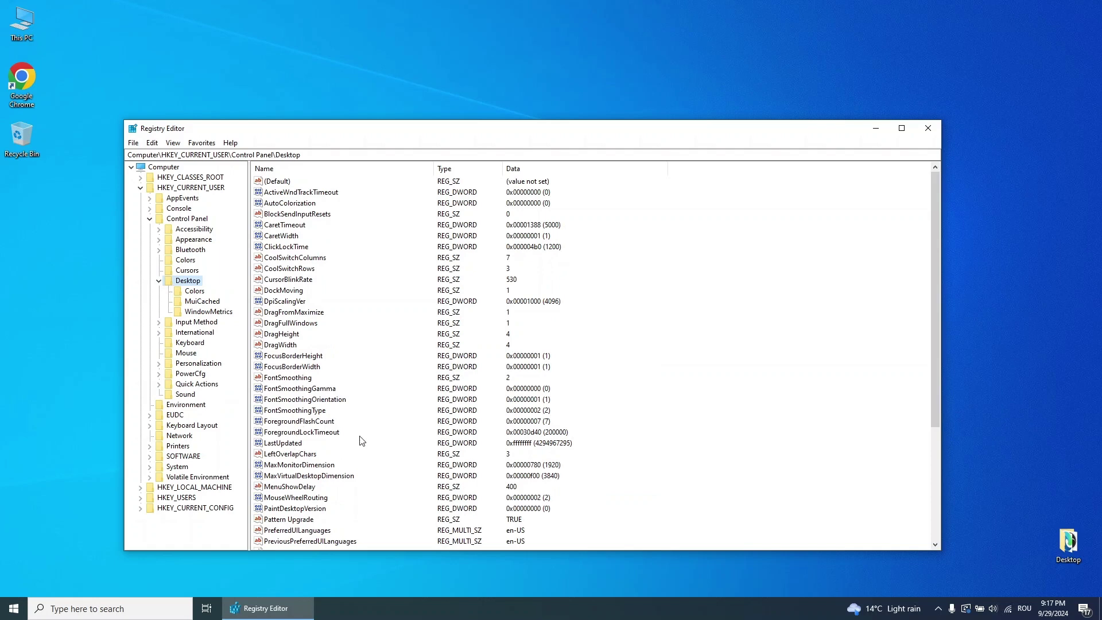
{"action": "left_click", "coordinate": [298, 489]}
{"action": "right_click", "coordinate": [297, 493]}
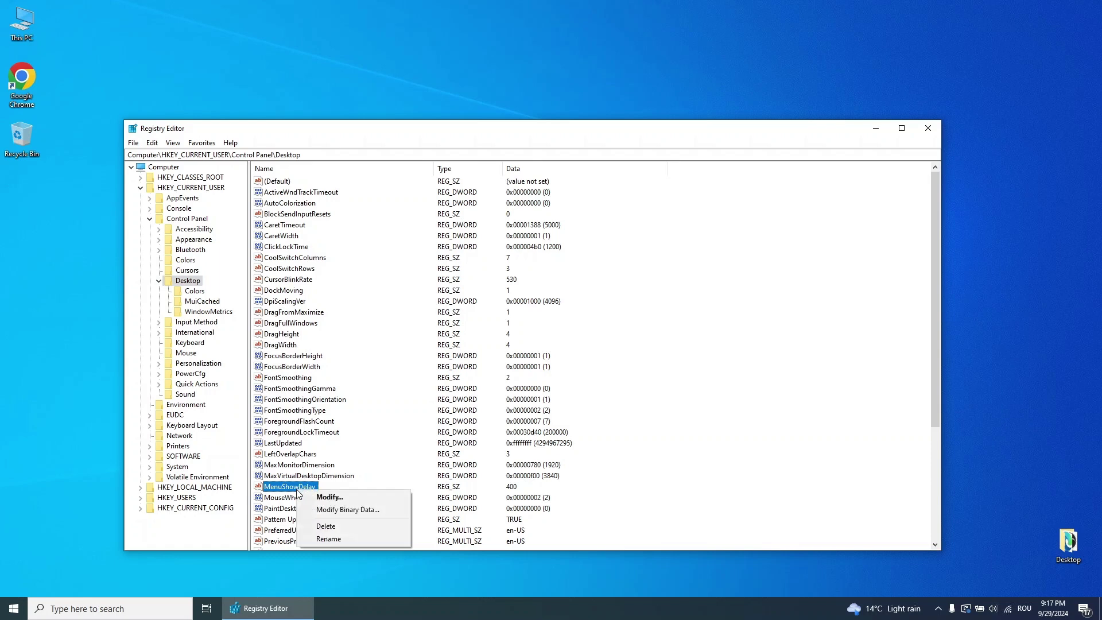
{"action": "left_click", "coordinate": [350, 498]}
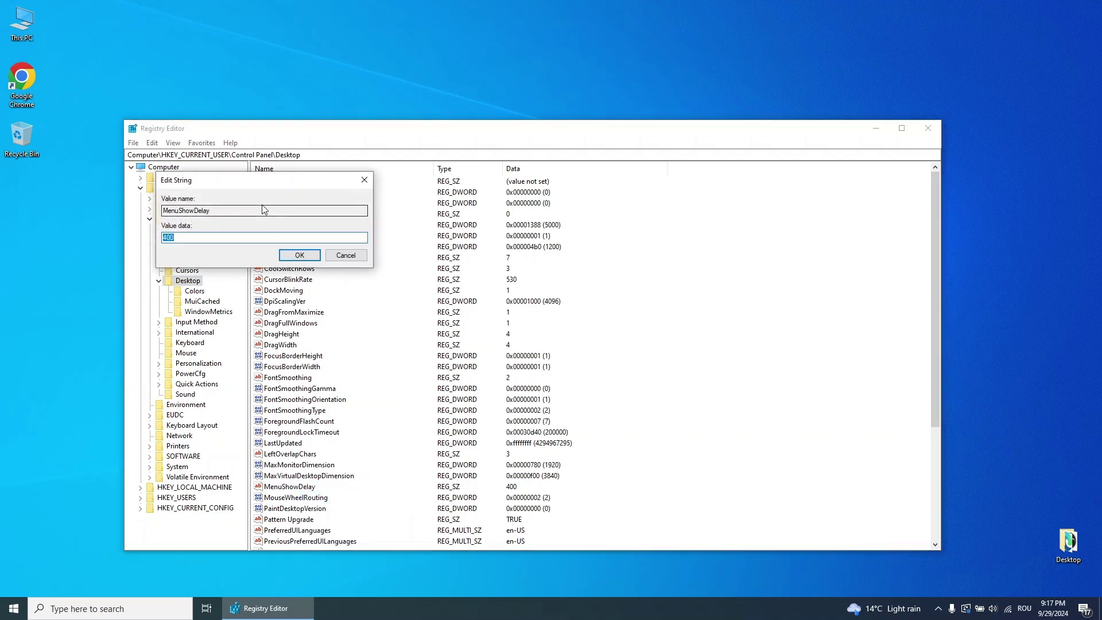
{"action": "left_click_drag", "start_coordinate": [266, 186], "coordinate": [501, 281]}
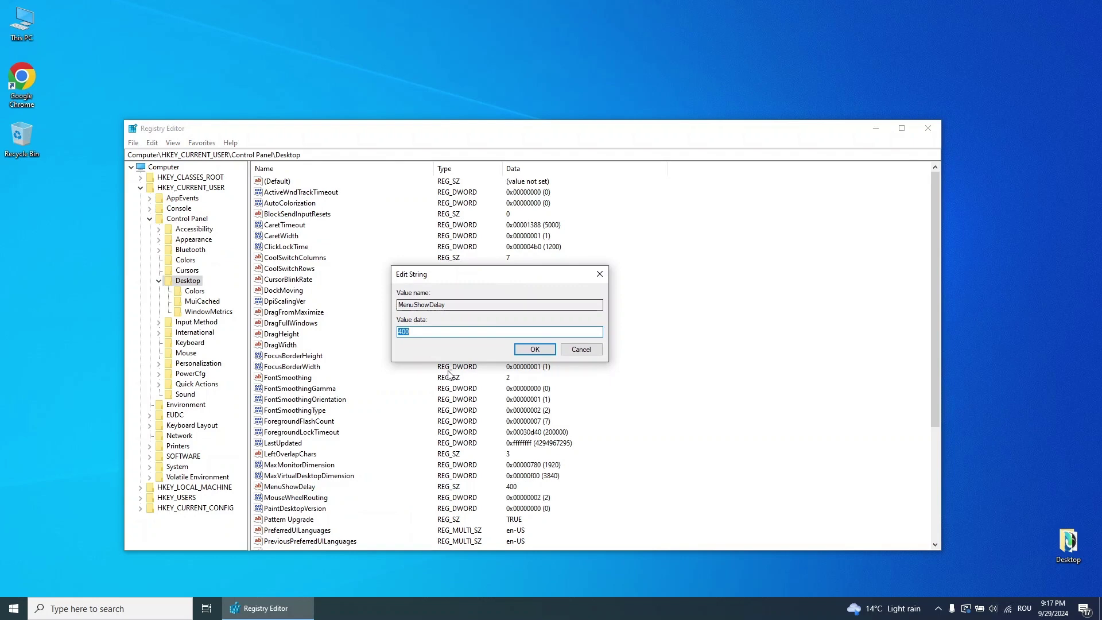
{"action": "type", "text": "10"}
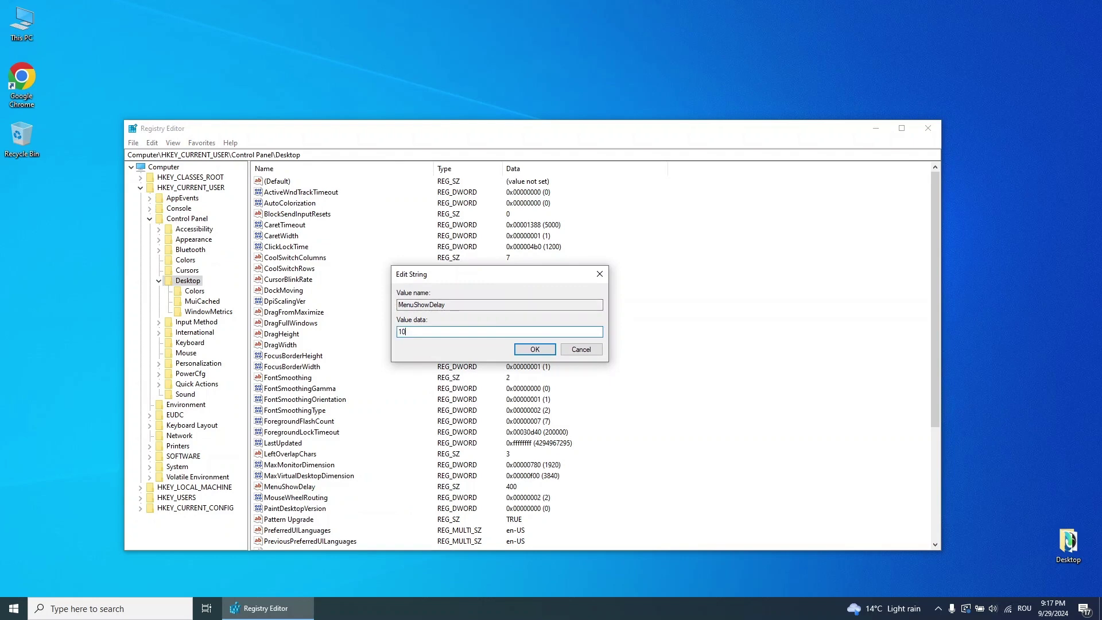
{"action": "left_click", "coordinate": [539, 353]}
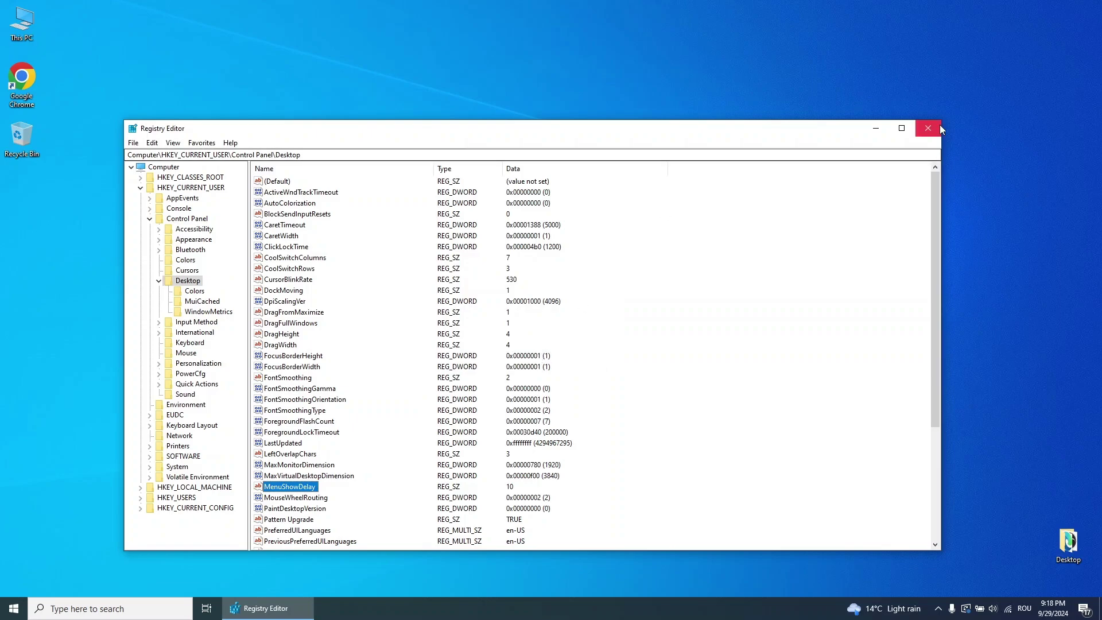